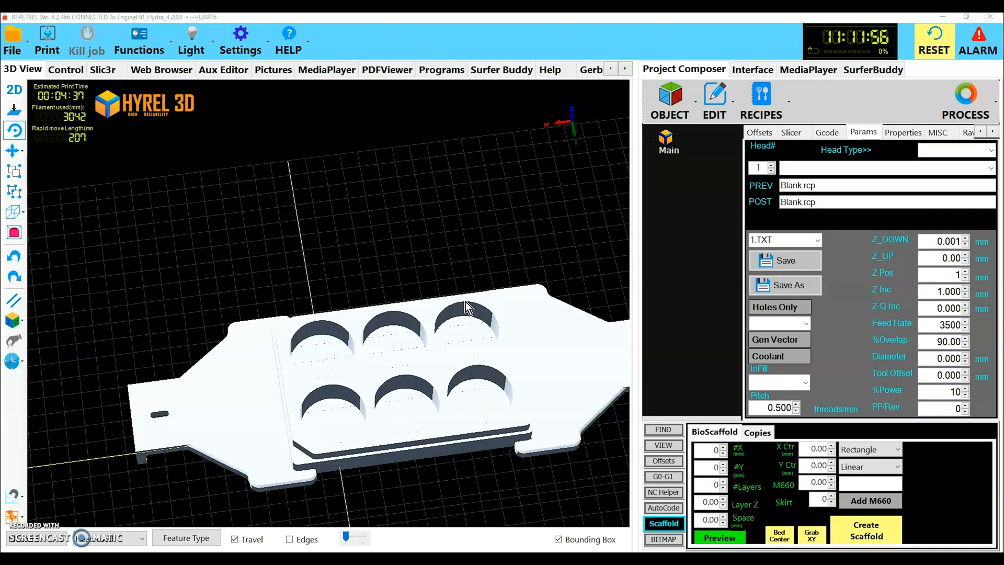
# Open the bio-scaffold generator and set the X size, Y size and number of layers to 10 each
pyautogui.click(581, 339)
pyautogui.click(658, 525)
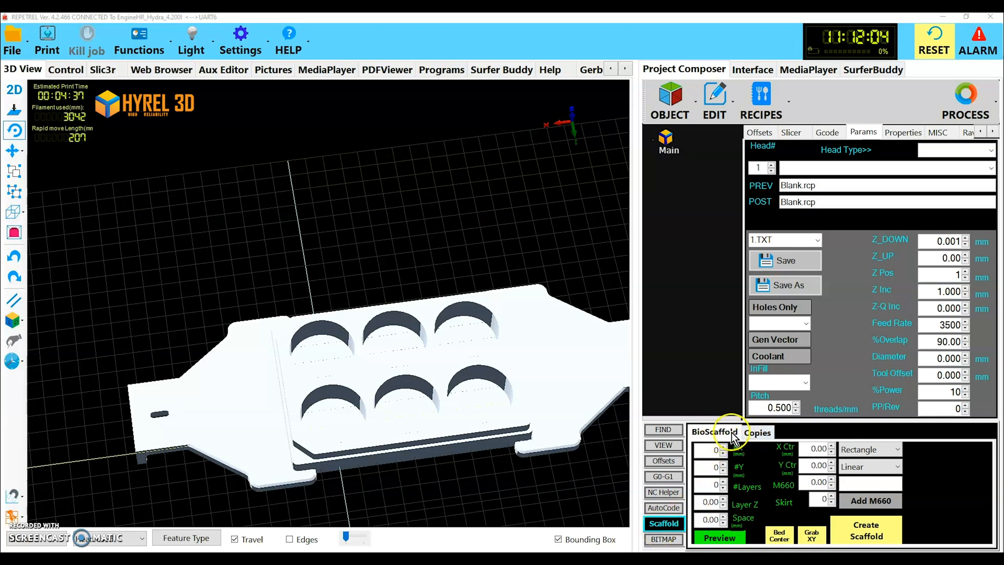
pyautogui.click(753, 434)
pyautogui.click(726, 432)
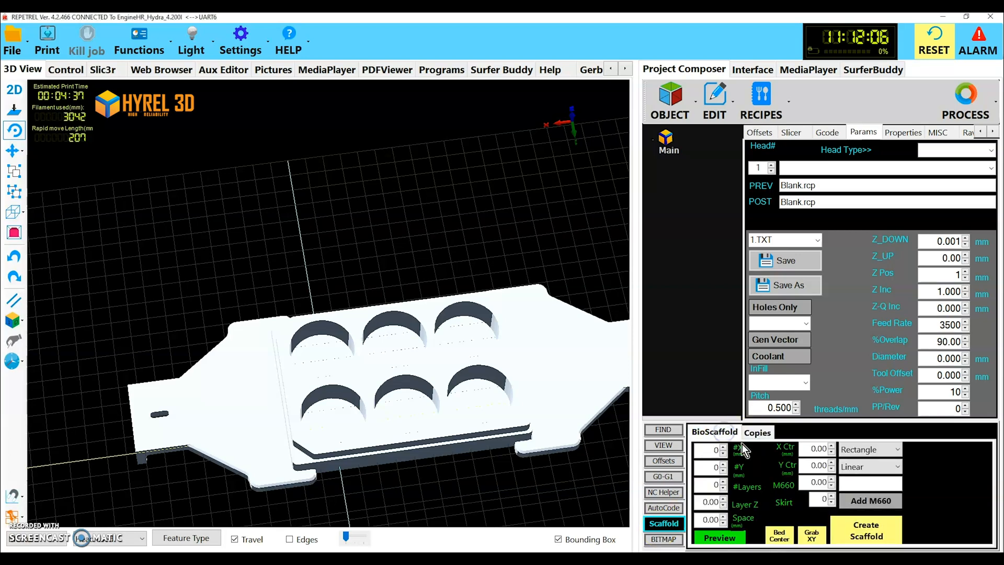
pyautogui.click(714, 450)
pyautogui.write('1')
pyautogui.click(714, 468)
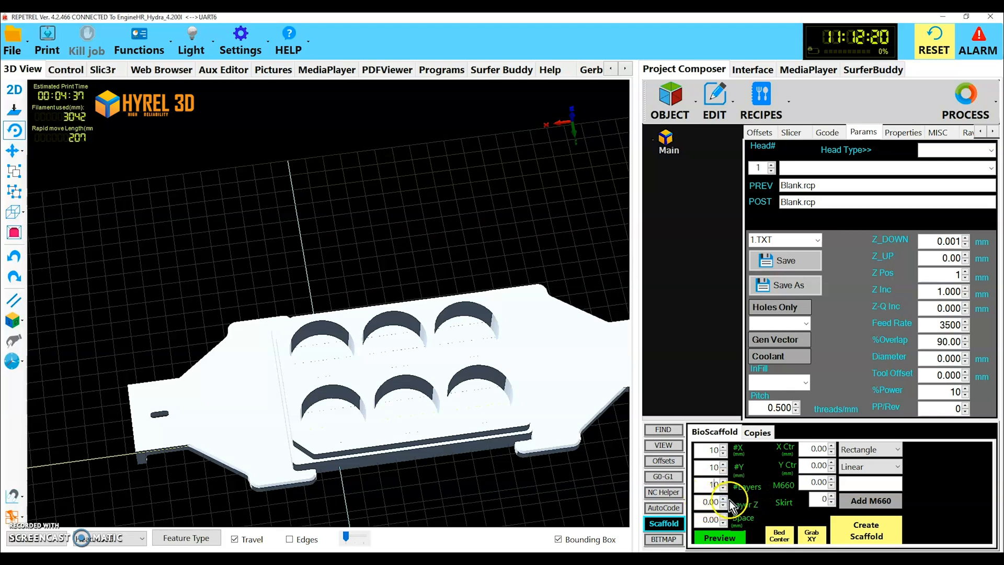
# Set the scaffold's layer height to 0.50 mm and its line spacing to 1.00 mm
pyautogui.click(713, 502)
pyautogui.press('BackSpace')
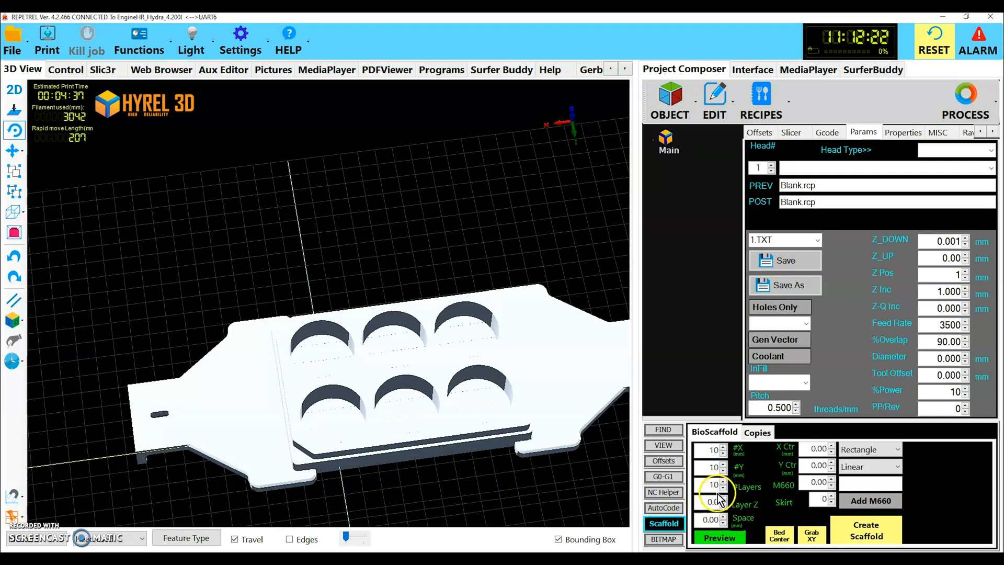
pyautogui.write('5')
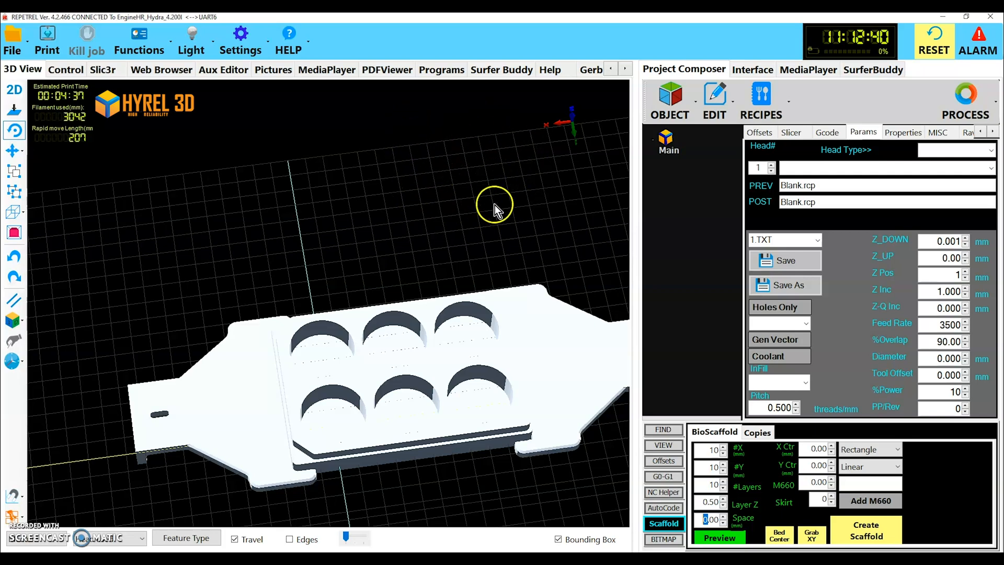
pyautogui.click(895, 450)
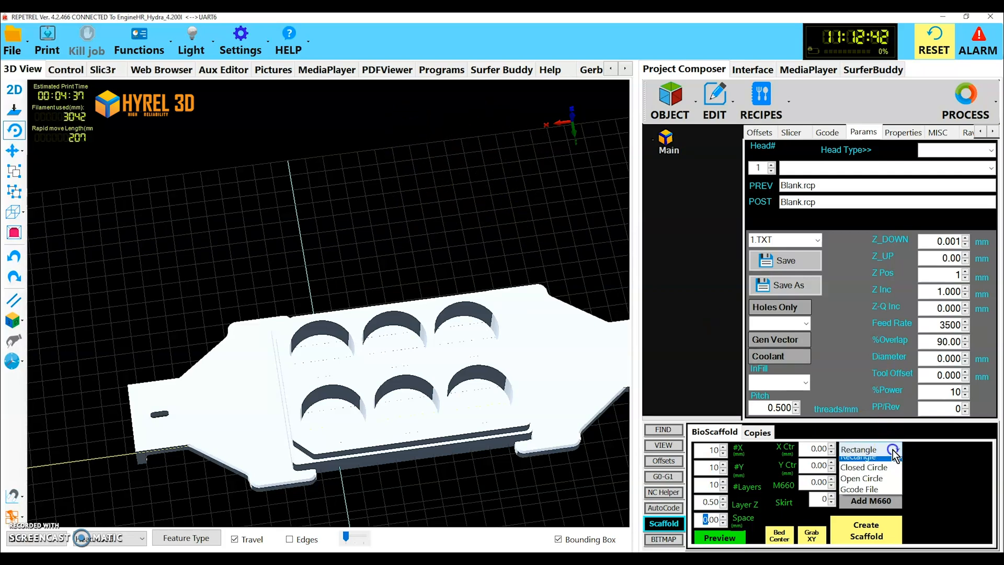
pyautogui.click(893, 451)
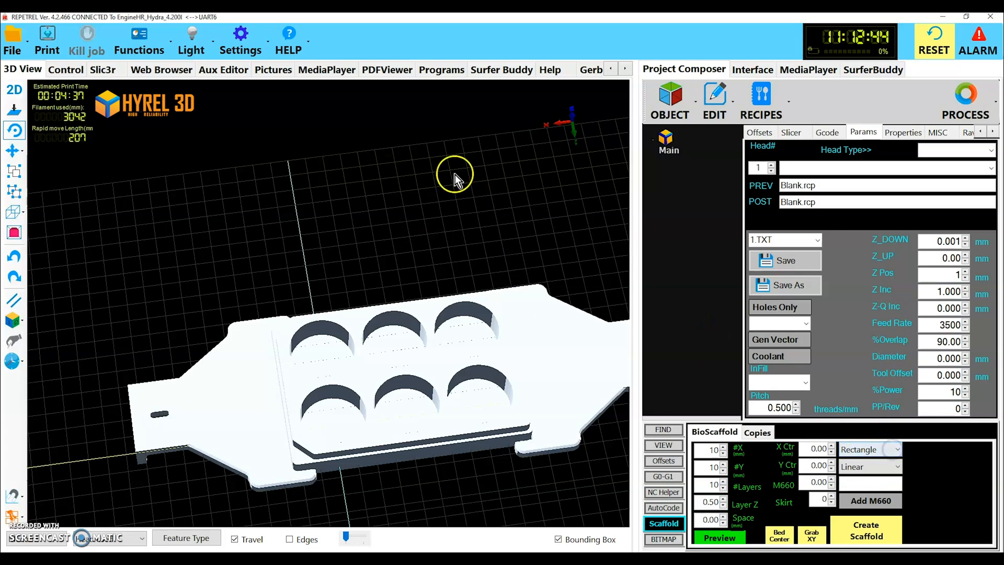
pyautogui.click(706, 519)
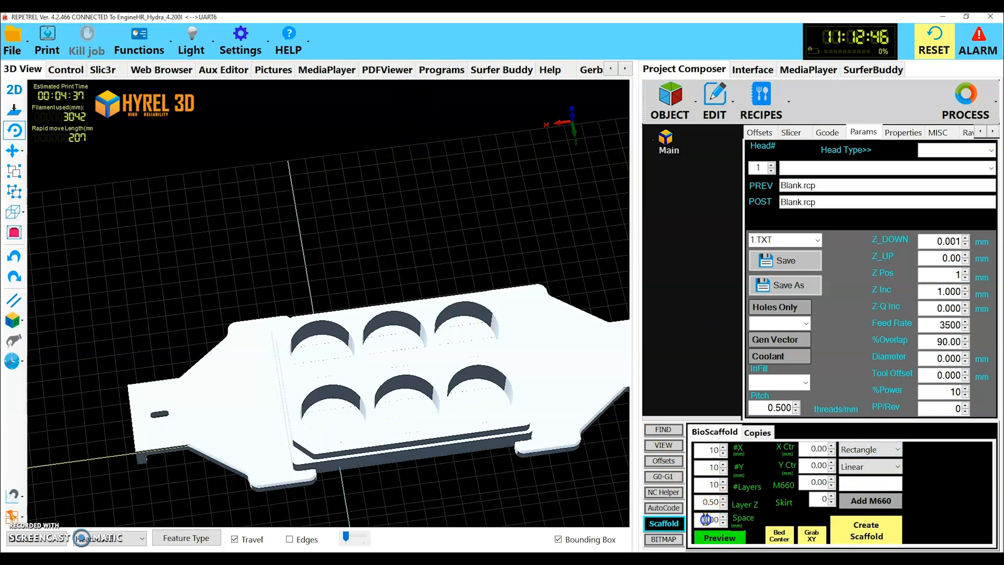
pyautogui.write('1')
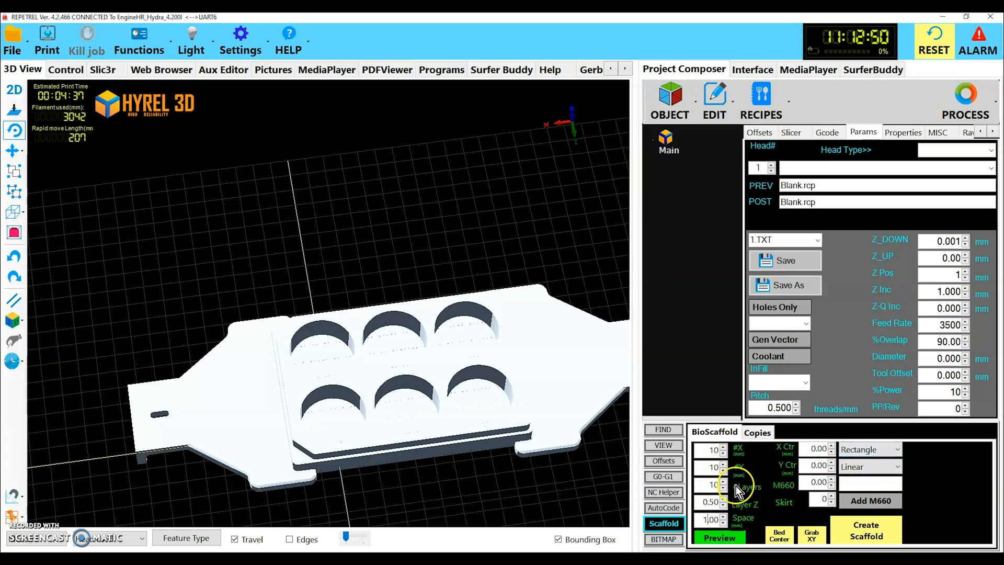
# Preview the scaffold on the print bed together with the well plate
pyautogui.click(736, 536)
pyautogui.scroll(-3, 553, 383)
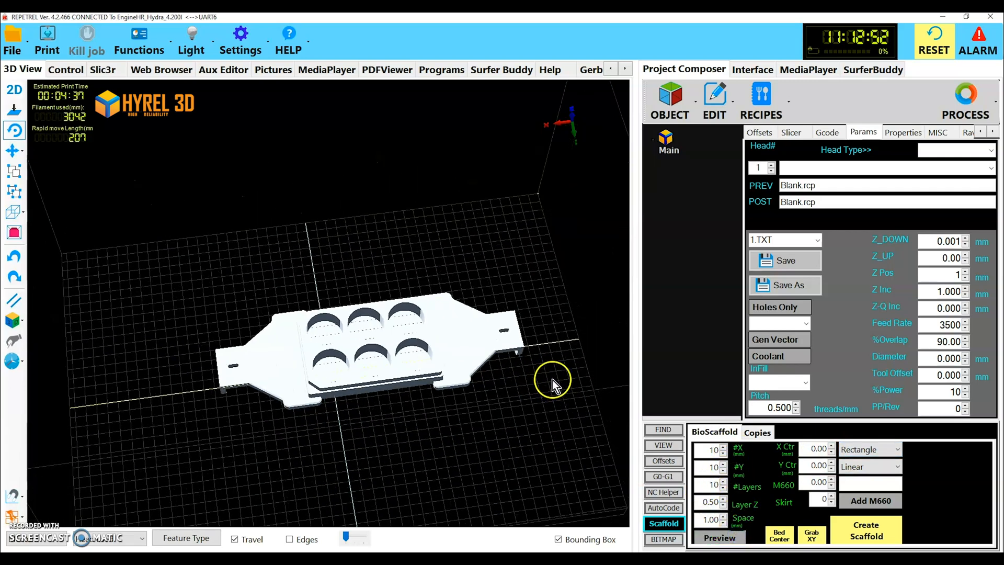
pyautogui.click(730, 539)
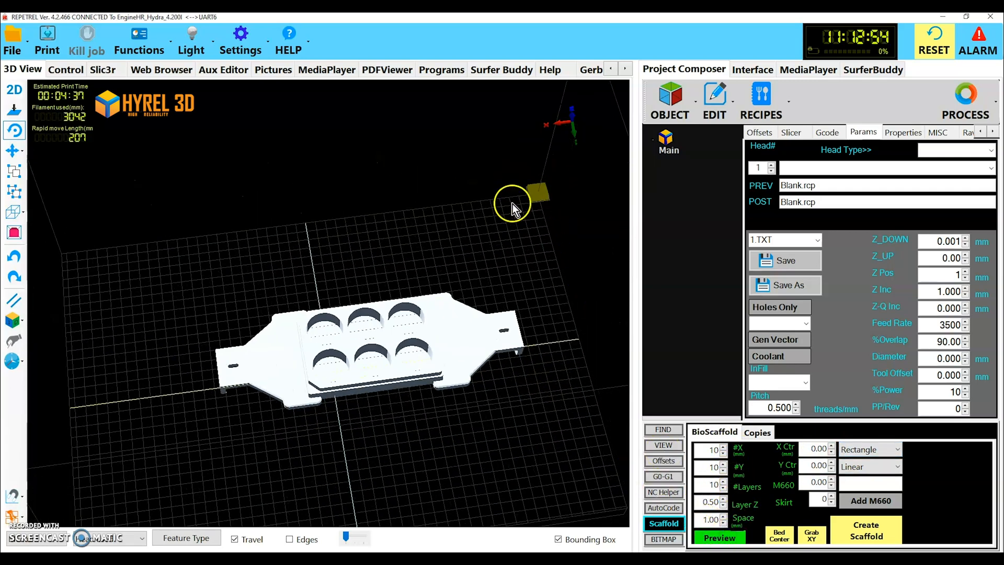
pyautogui.click(720, 541)
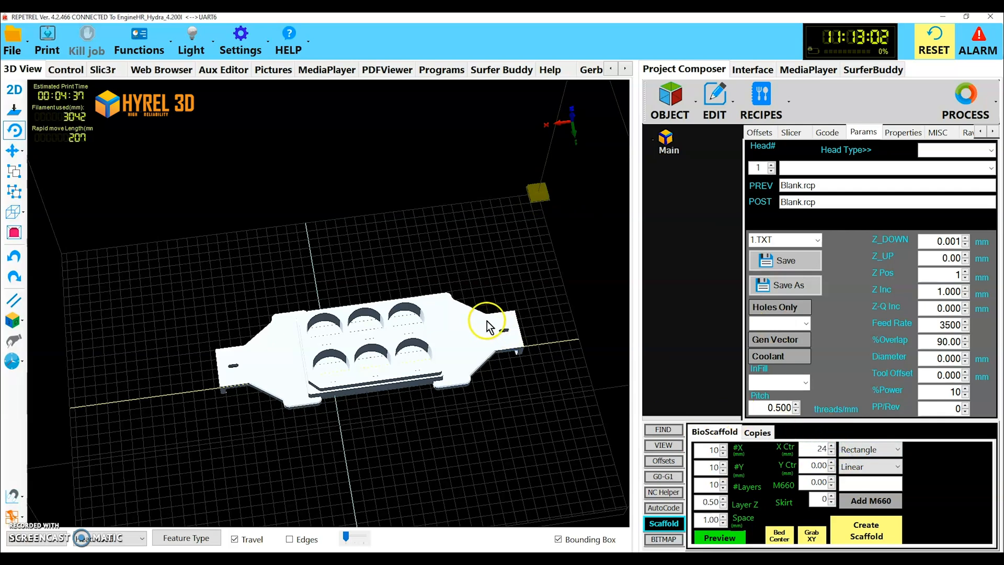
# Center the scaffold in the plate's first well at X 240 and Y 170 mm
pyautogui.write('0')
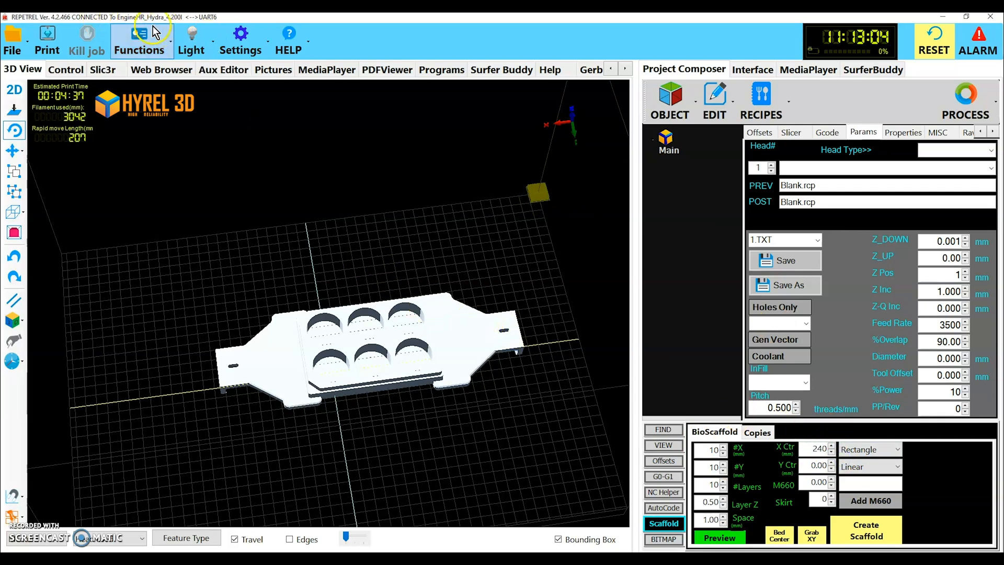
pyautogui.click(800, 468)
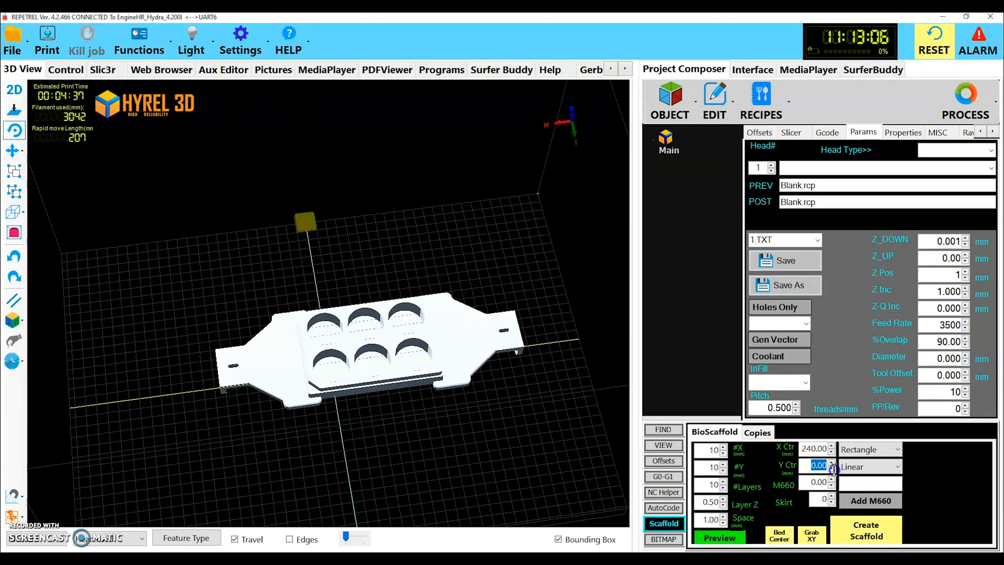
pyautogui.write('170')
pyautogui.click(817, 484)
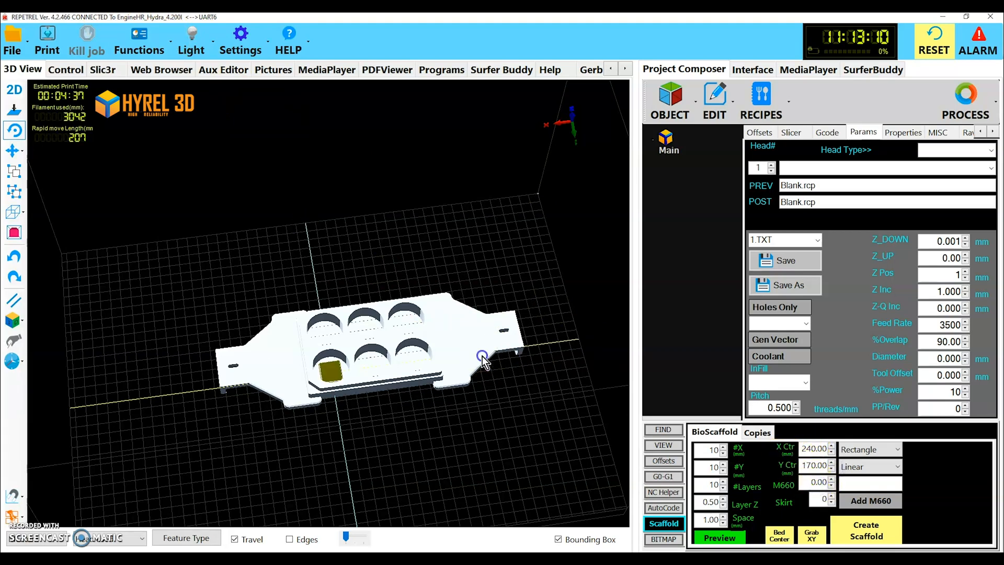
pyautogui.scroll(5, 482, 355)
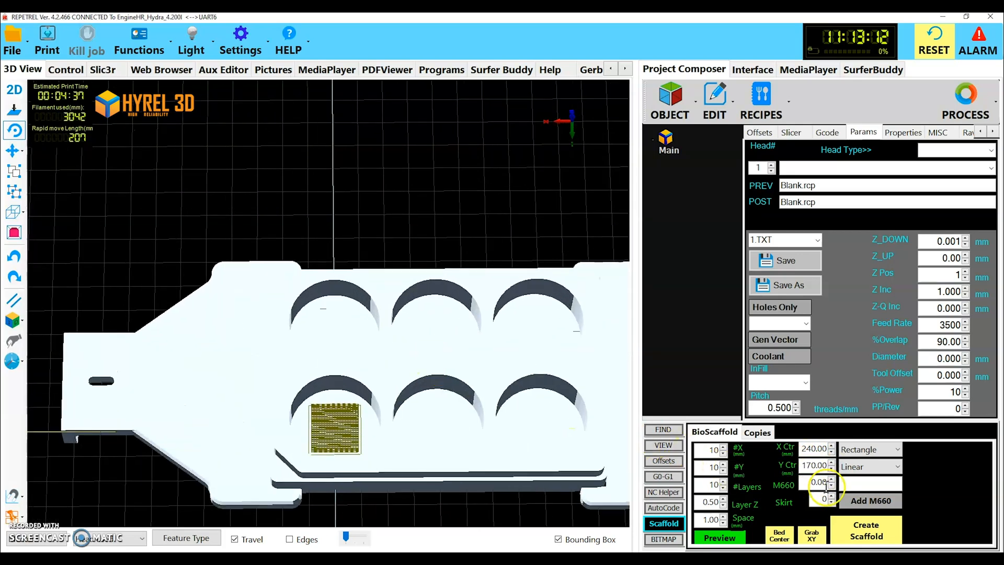
# Try a skirt of 1 with the Closed Circle and Open Circle shapes, and return the skirt to 0
pyautogui.click(832, 494)
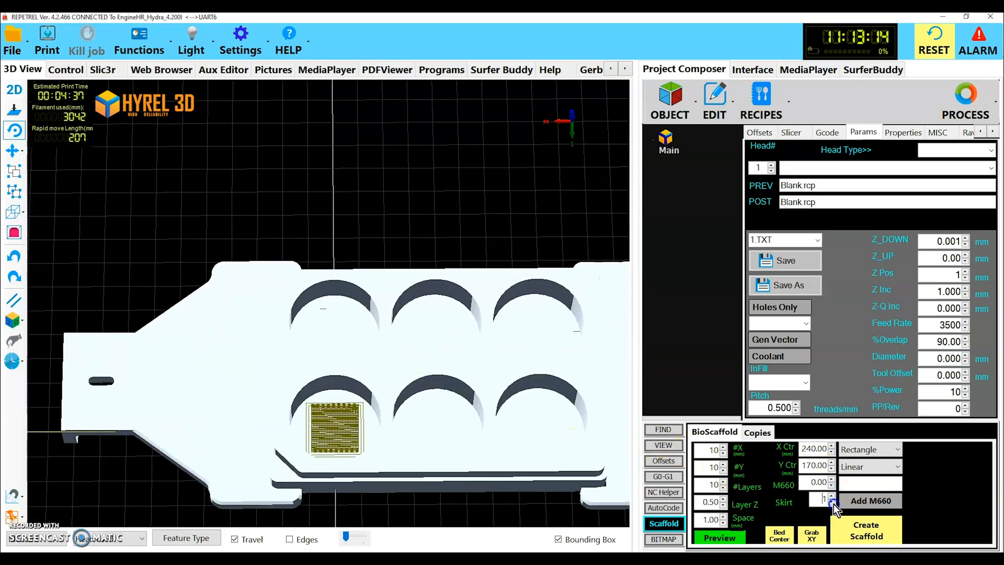
pyautogui.click(884, 449)
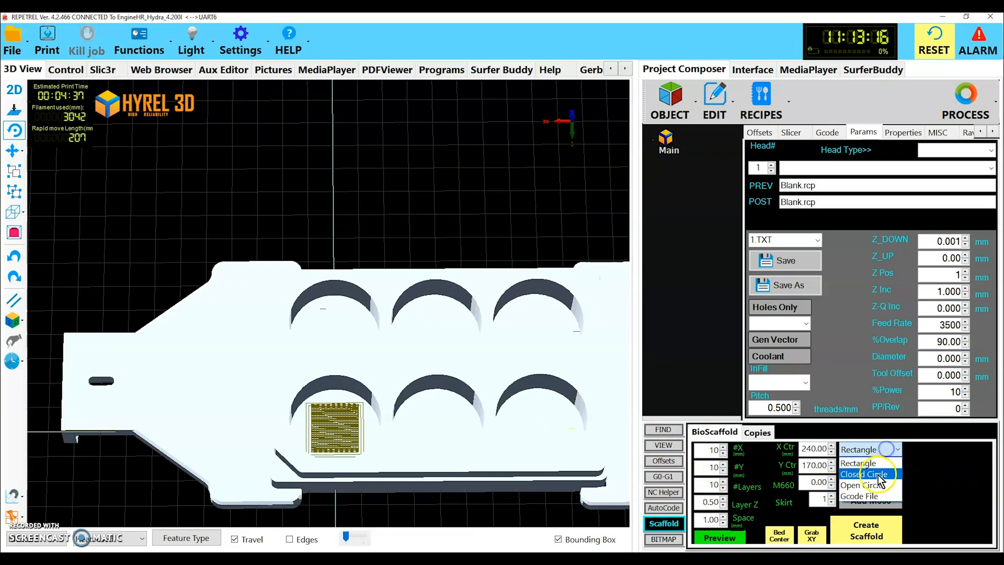
pyautogui.click(878, 475)
pyautogui.click(883, 450)
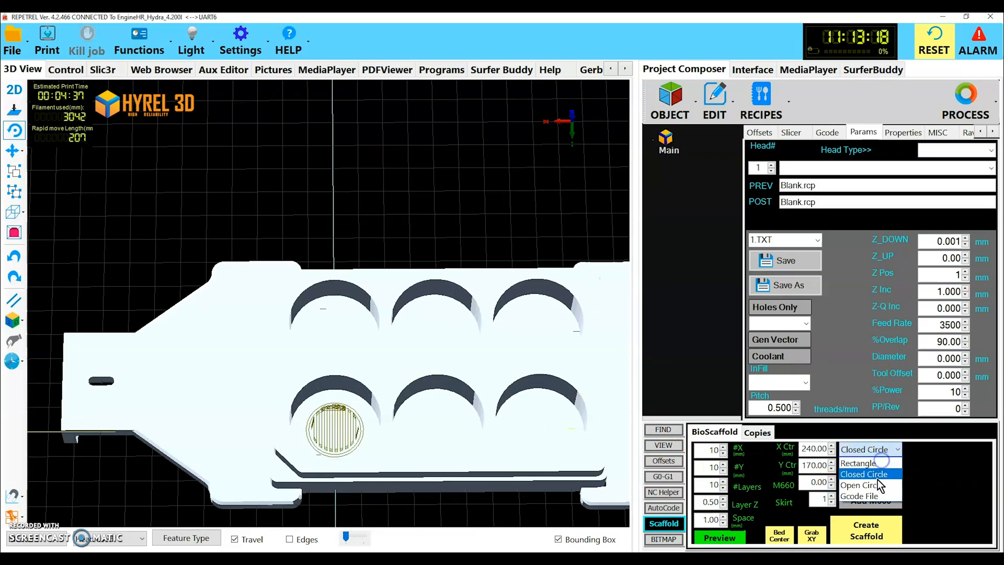
pyautogui.click(876, 479)
pyautogui.moveTo(569, 394); pyautogui.dragTo(591, 418)
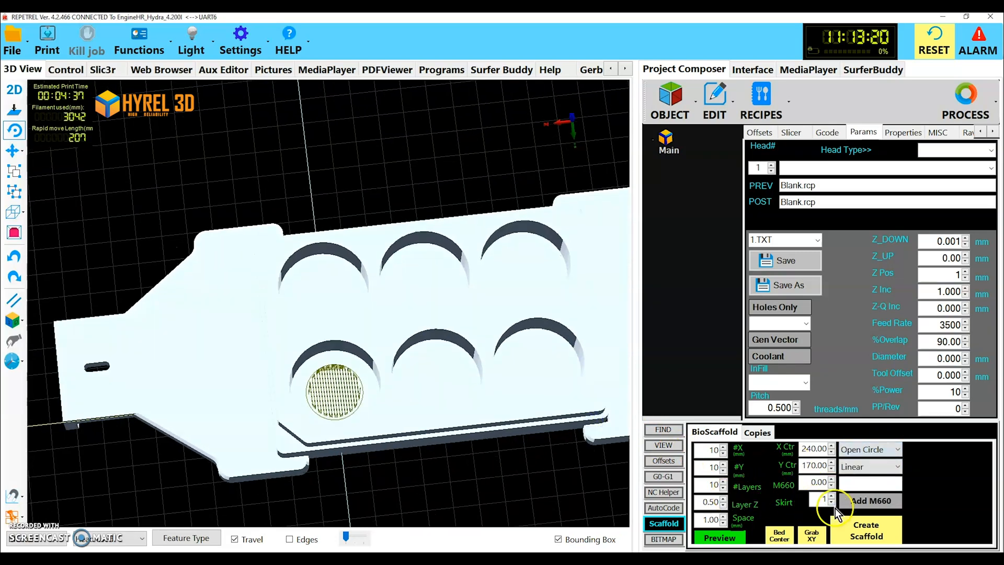
pyautogui.moveTo(416, 404); pyautogui.dragTo(312, 275)
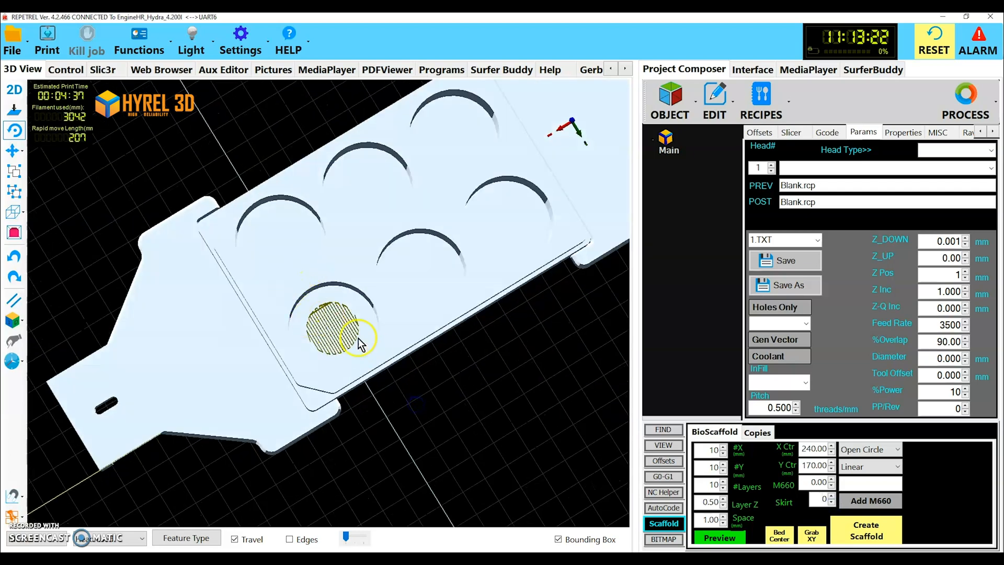
pyautogui.moveTo(359, 344); pyautogui.dragTo(408, 347)
# Try the Wave pattern on the scaffold and set its shape to Rectangle
pyautogui.click(894, 468)
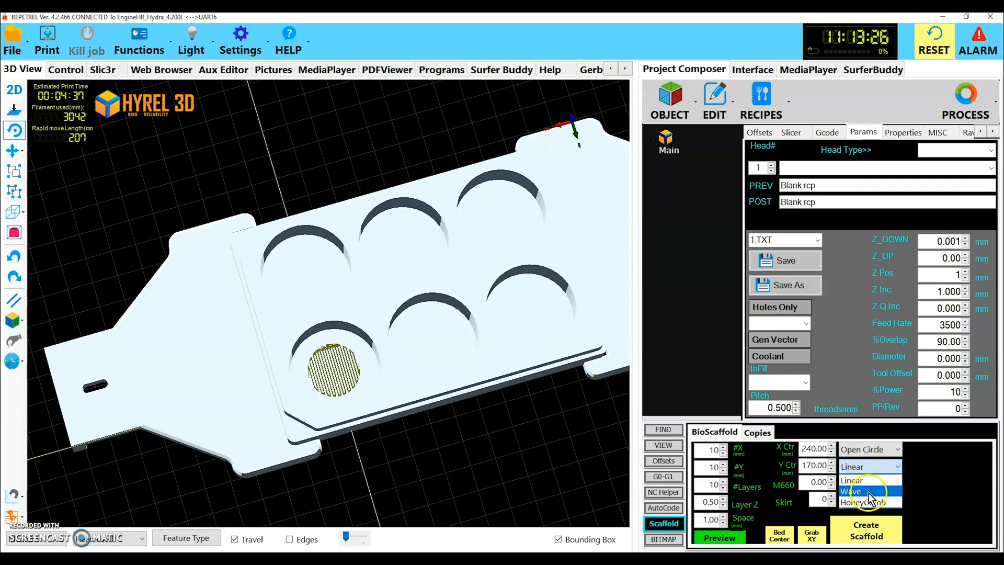
pyautogui.click(868, 492)
pyautogui.click(868, 448)
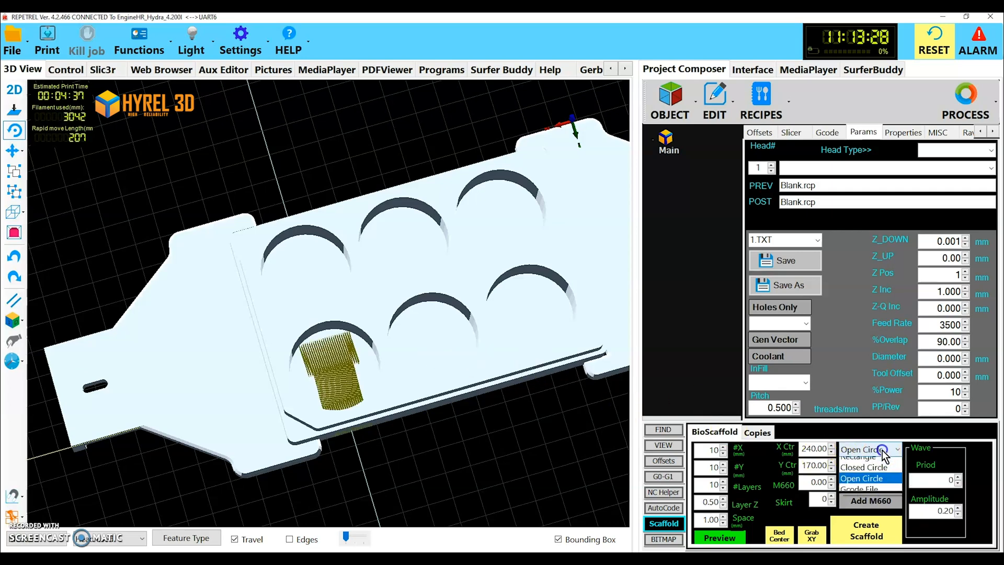
pyautogui.click(862, 475)
pyautogui.moveTo(477, 357); pyautogui.dragTo(492, 344)
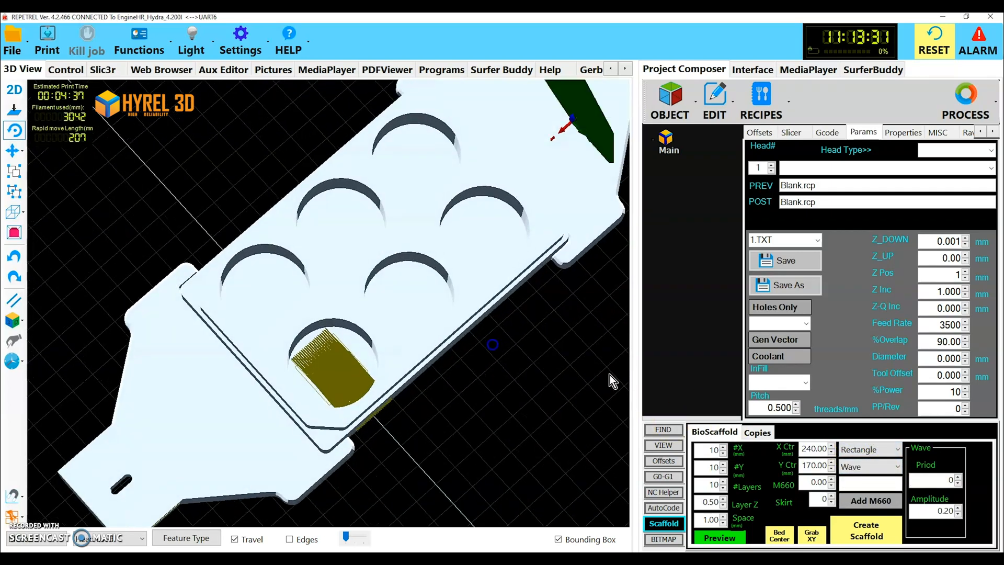
# Raise the wave period to 8 and inspect the scaffold pattern up close
pyautogui.click(958, 478)
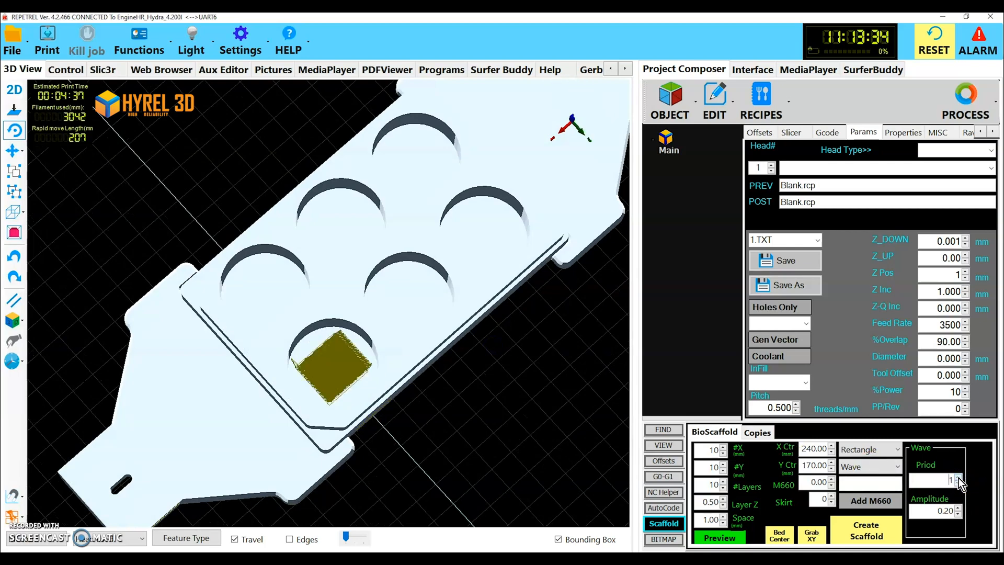
pyautogui.click(958, 478)
pyautogui.click(958, 478)
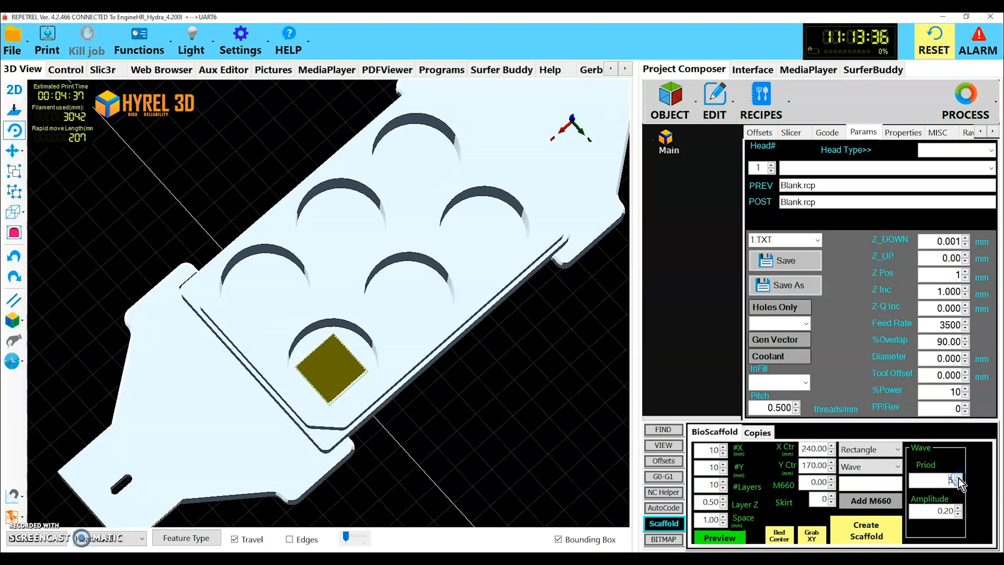
pyautogui.click(958, 478)
pyautogui.click(958, 477)
pyautogui.moveTo(361, 331); pyautogui.dragTo(594, 364)
pyautogui.scroll(5, 335, 334)
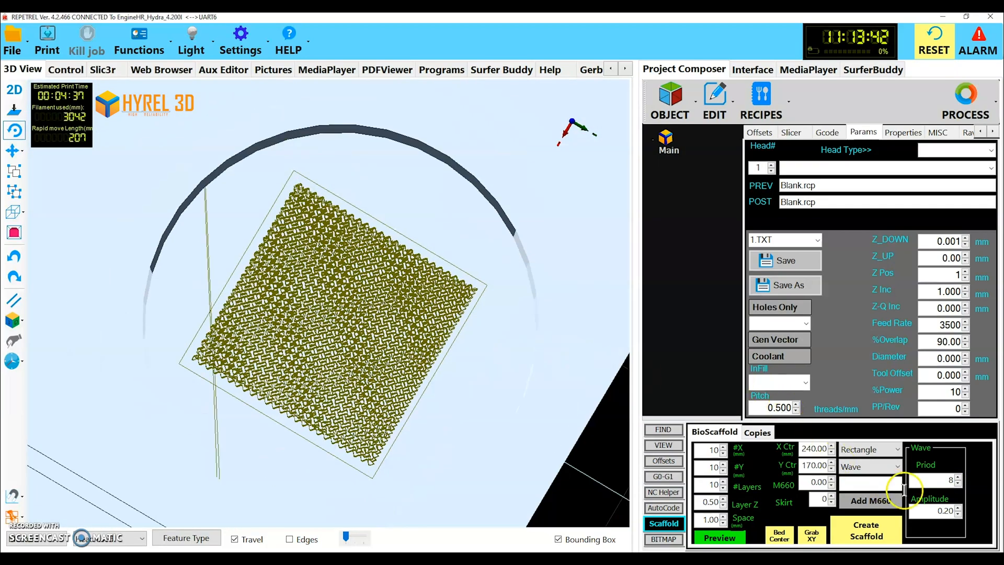
# Increase the wave amplitude to 0.50
pyautogui.click(958, 512)
pyautogui.click(958, 508)
pyautogui.click(958, 507)
pyautogui.click(958, 508)
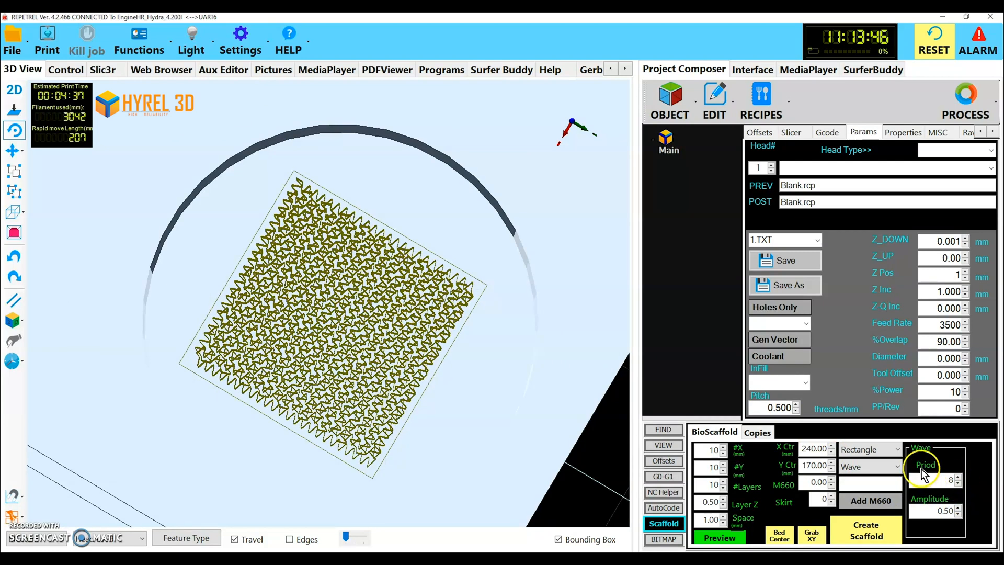
# Set the rectangular scaffold's pattern back to Linear
pyautogui.click(885, 467)
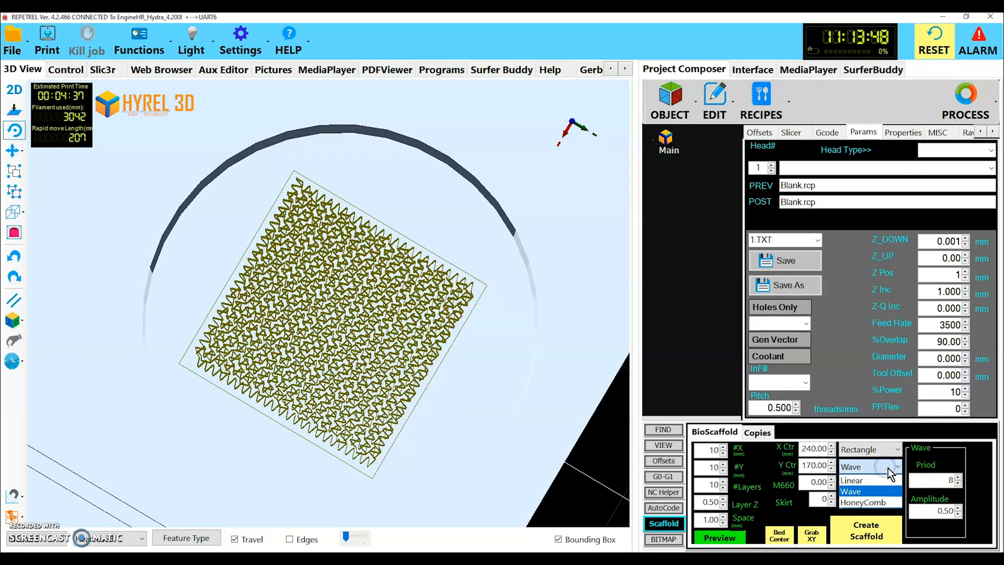
pyautogui.click(889, 471)
pyautogui.click(897, 449)
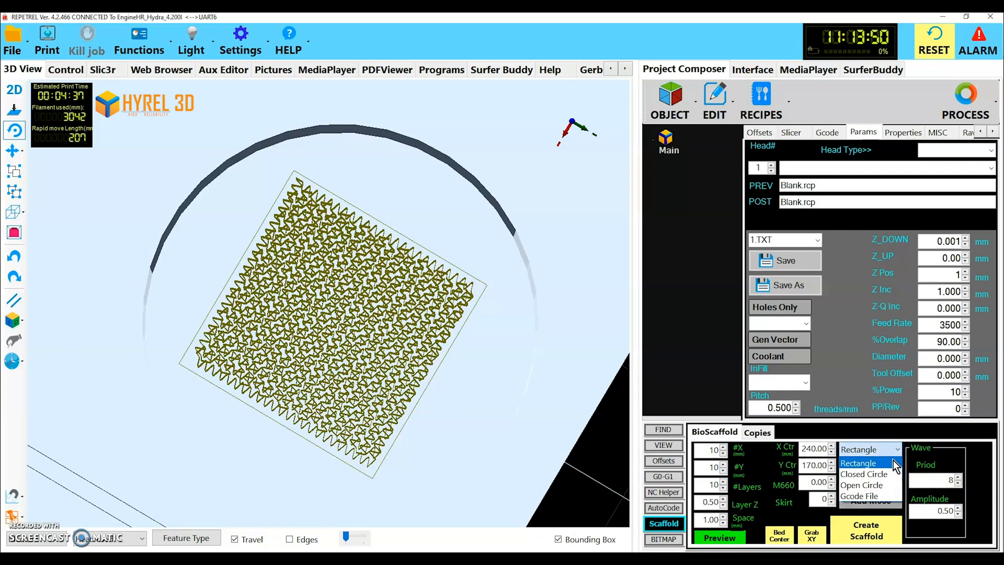
pyautogui.click(892, 463)
pyautogui.click(889, 467)
pyautogui.click(883, 477)
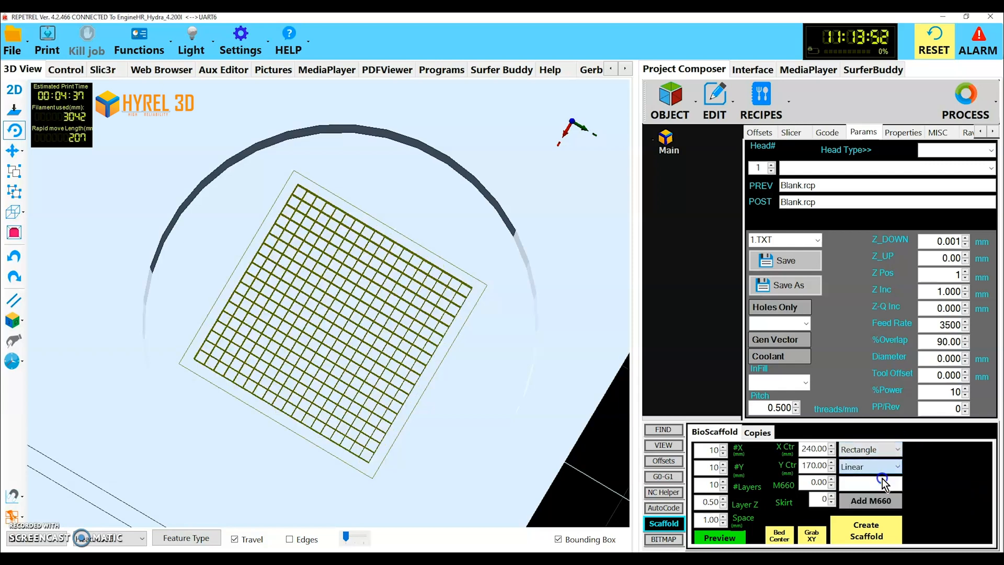
# Set the scaffold's number of G-code copies to 3 in X and 2 in Y
pyautogui.scroll(-10, 427, 374)
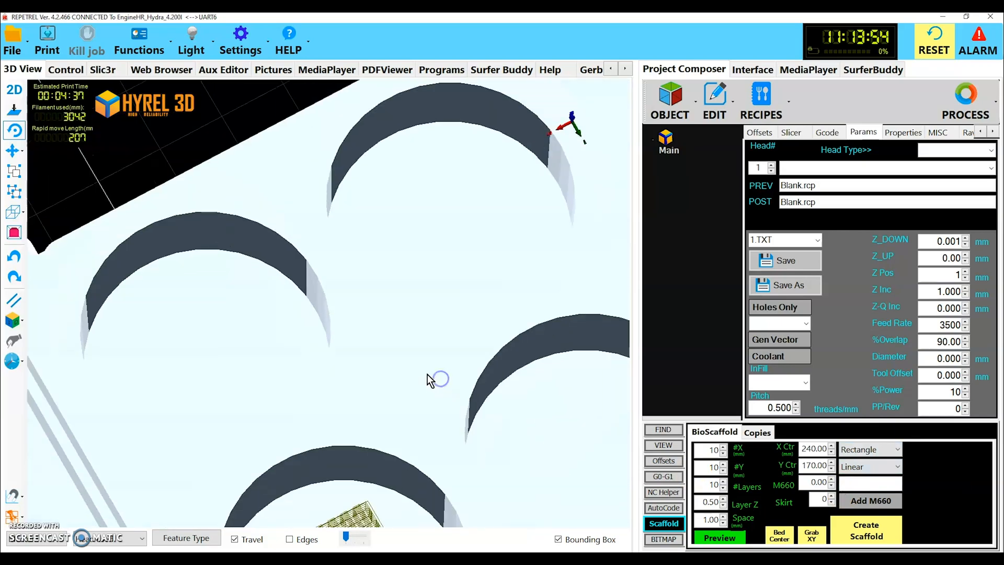
pyautogui.moveTo(426, 403); pyautogui.dragTo(538, 325)
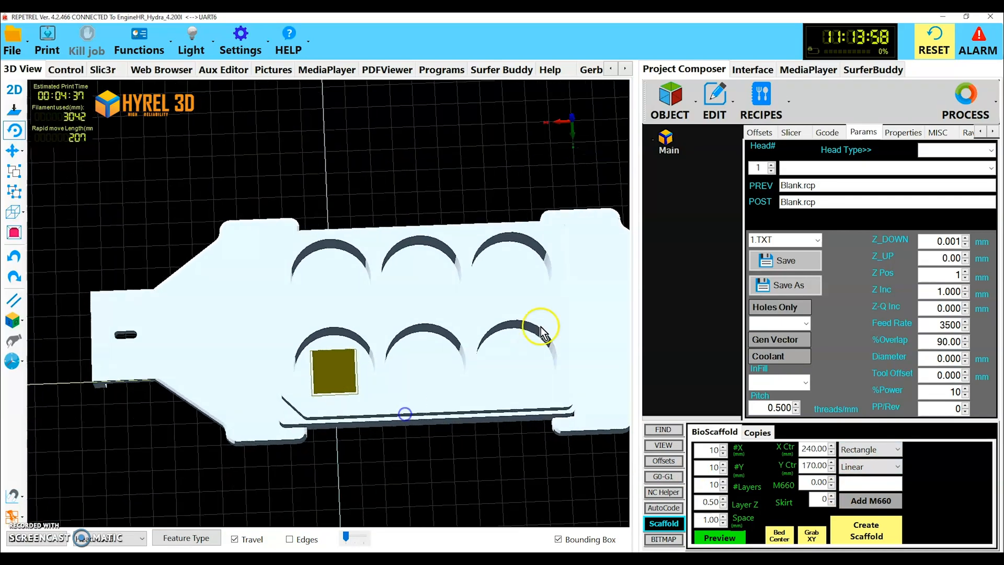
pyautogui.moveTo(457, 302); pyautogui.dragTo(422, 334)
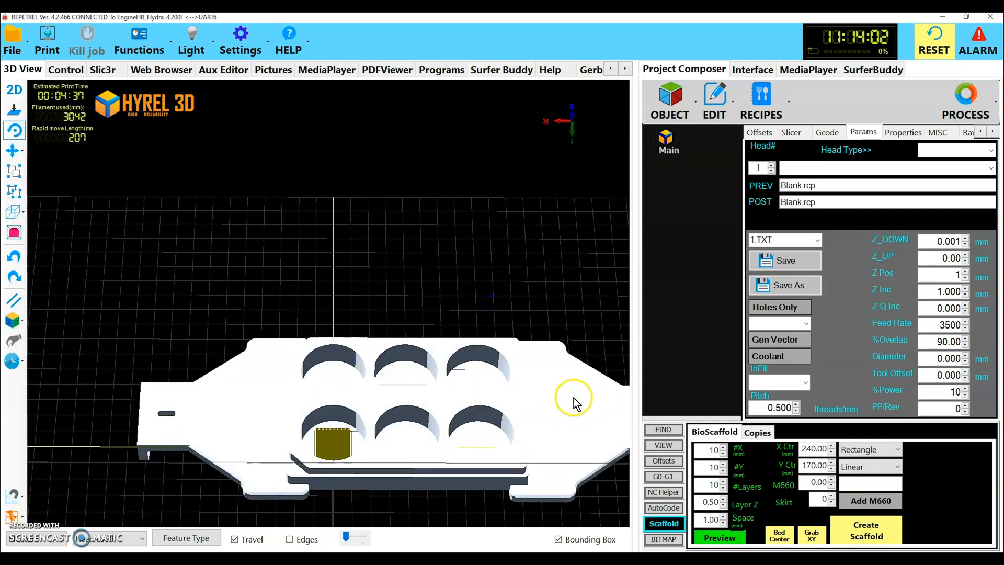
pyautogui.click(755, 431)
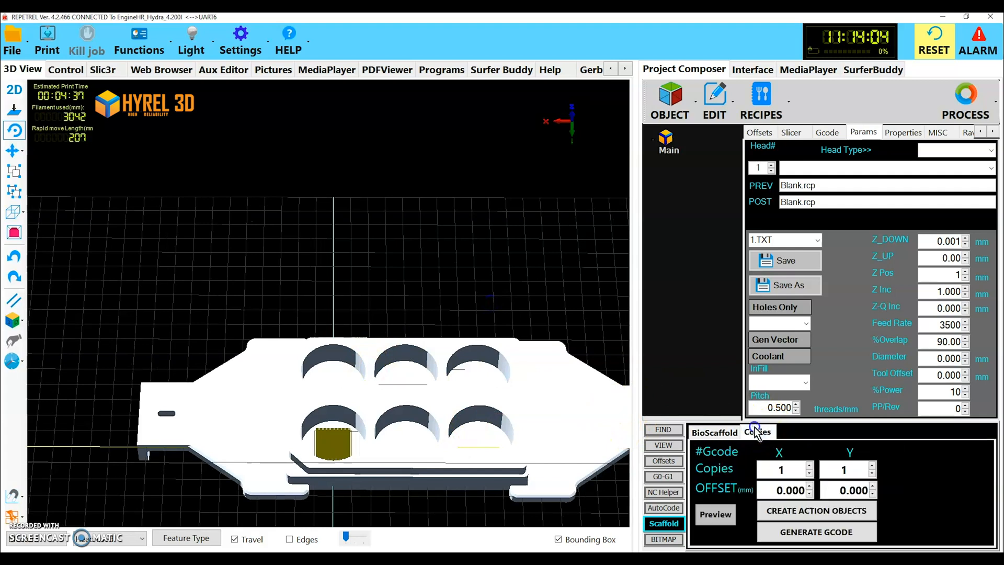
pyautogui.doubleClick(809, 466)
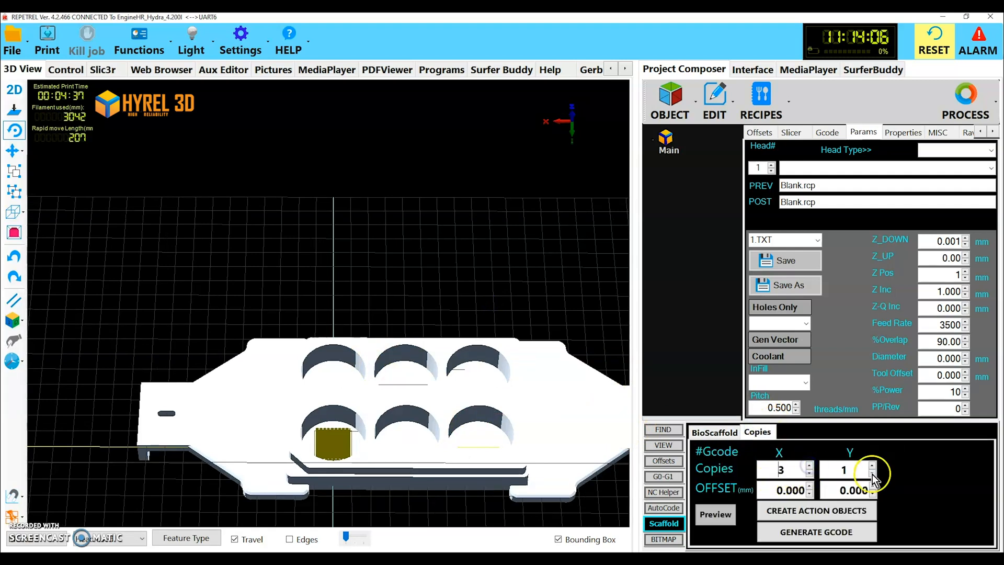
pyautogui.click(872, 465)
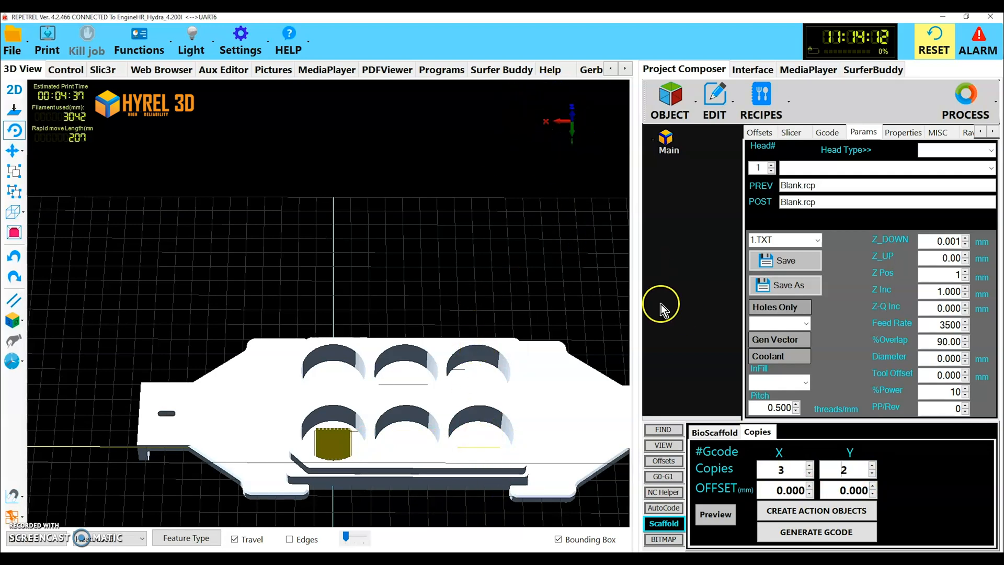
# Set the copies' X and Y offsets to -40 mm each and preview them in the six wells
pyautogui.moveTo(625, 280); pyautogui.dragTo(607, 309)
pyautogui.click(776, 490)
pyautogui.write('-4')
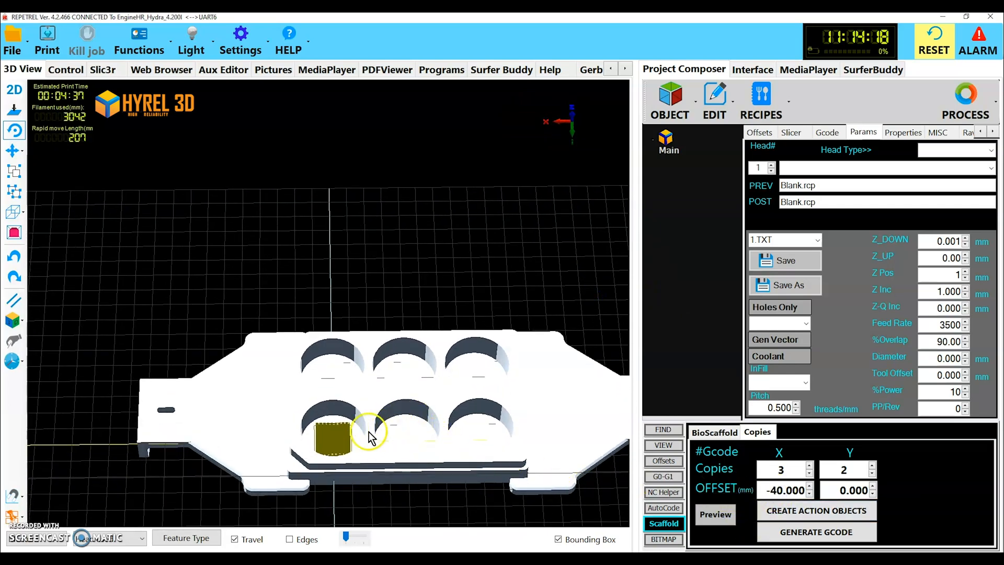
pyautogui.click(840, 490)
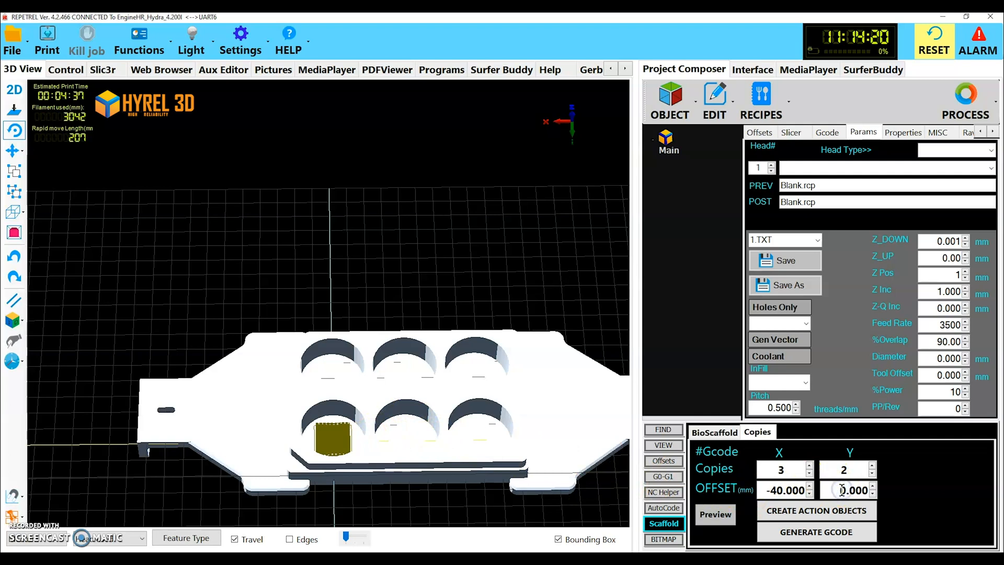
pyautogui.click(730, 513)
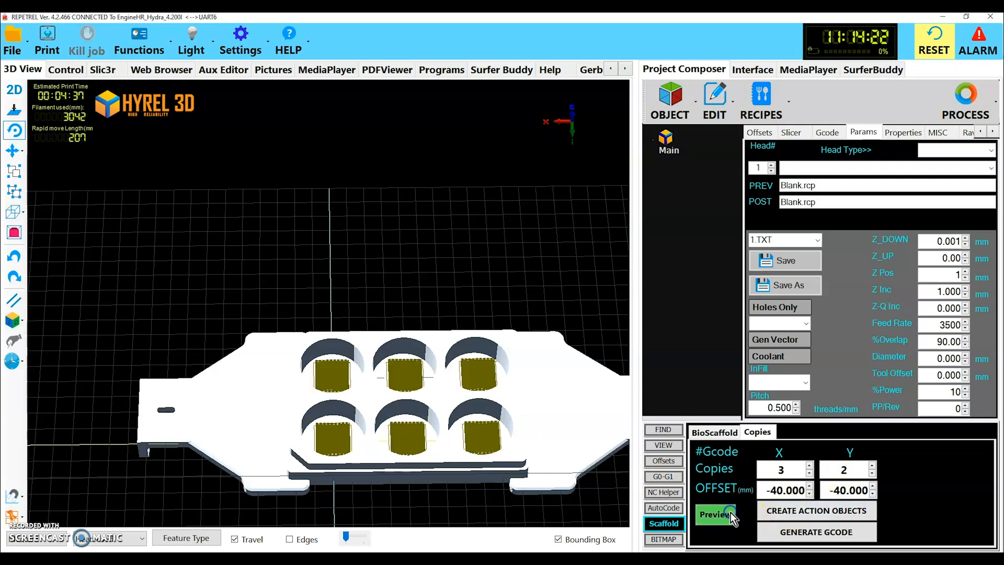
# Try a closer X spacing for the previewed copies and return the X offset to -40 mm
pyautogui.click(809, 487)
pyautogui.click(810, 486)
pyautogui.click(810, 487)
pyautogui.click(809, 487)
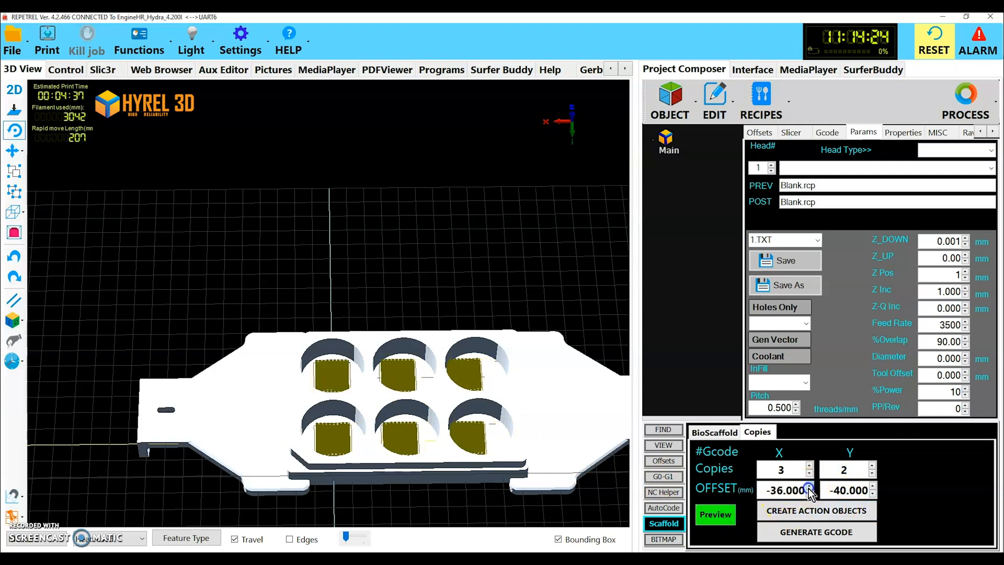
pyautogui.click(809, 487)
pyautogui.click(810, 487)
pyautogui.click(809, 493)
pyautogui.click(809, 494)
pyautogui.click(809, 494)
pyautogui.click(810, 494)
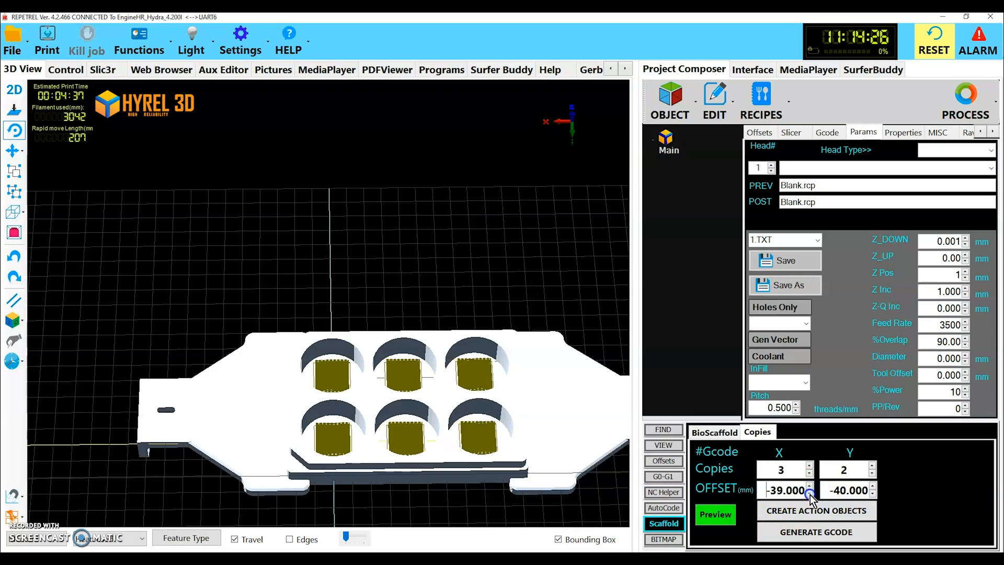
pyautogui.click(810, 494)
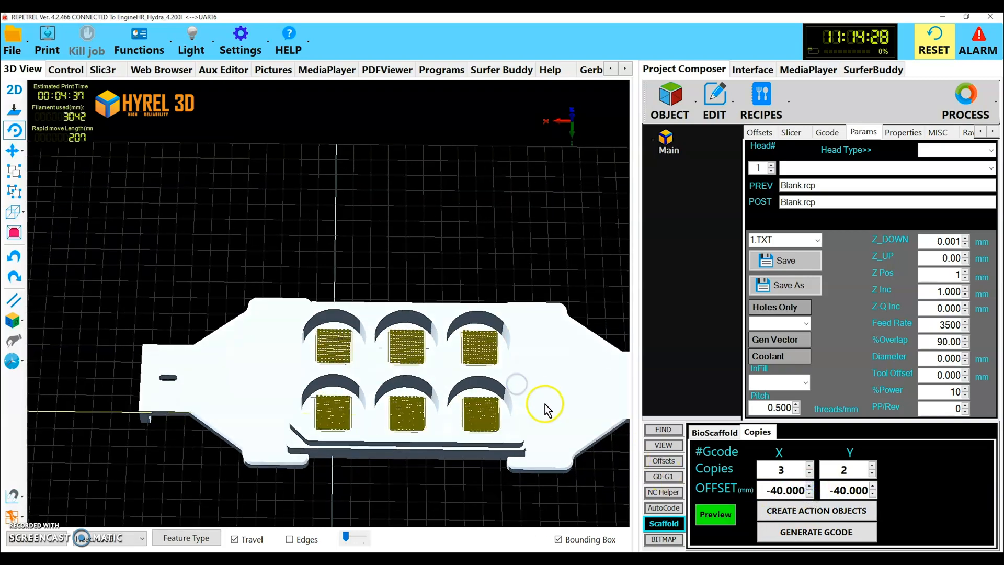
# Generate the G-code for the 3 x 2 scaffold copies and look through the resulting code
pyautogui.moveTo(583, 406); pyautogui.dragTo(515, 366)
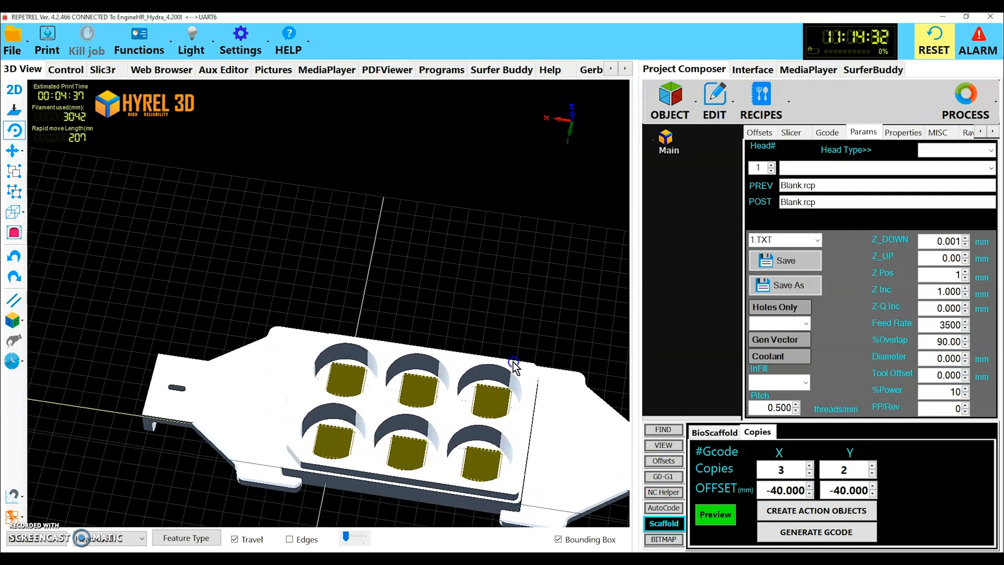
pyautogui.click(856, 534)
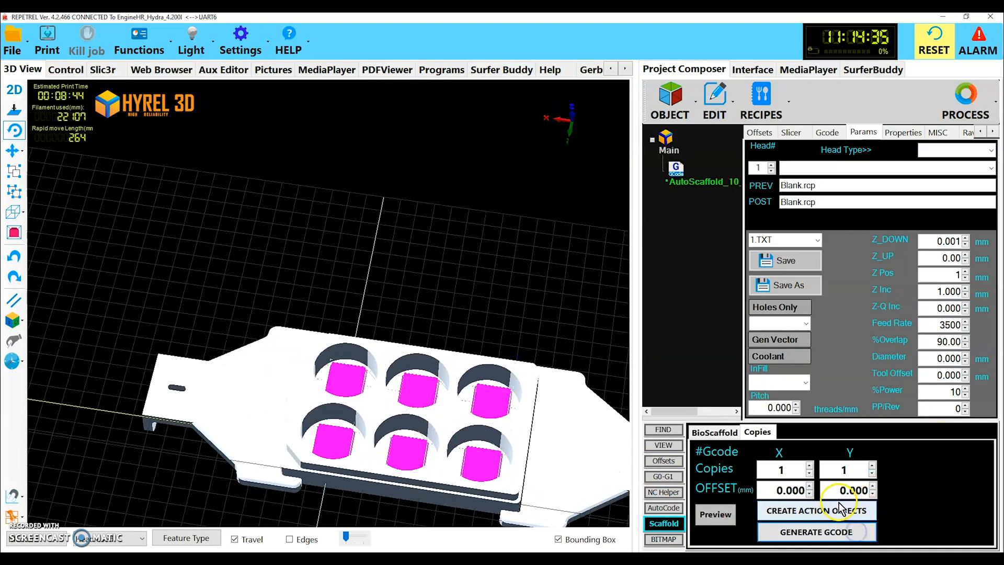
pyautogui.click(827, 132)
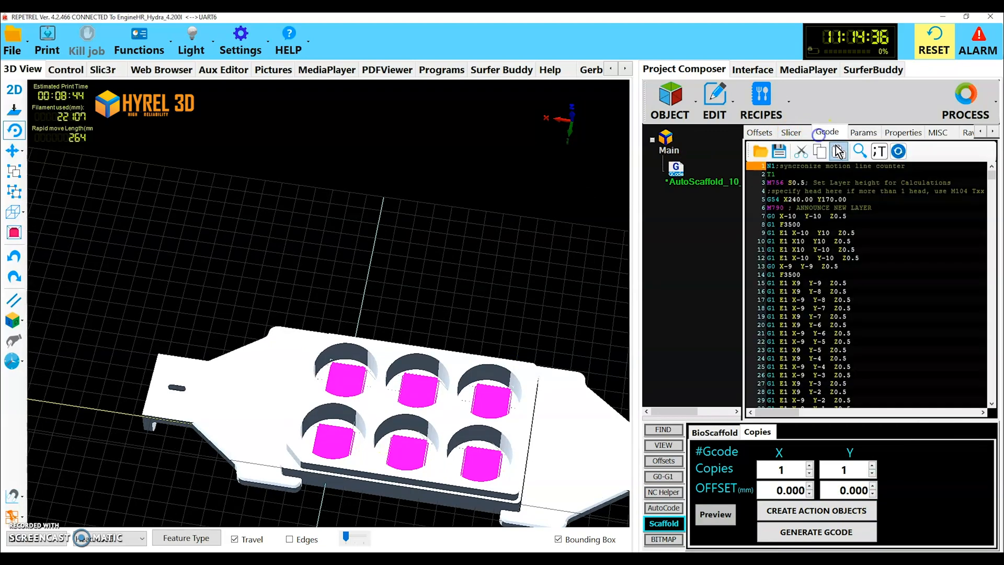
pyautogui.scroll(-20, 889, 201)
pyautogui.moveTo(991, 181); pyautogui.dragTo(992, 165)
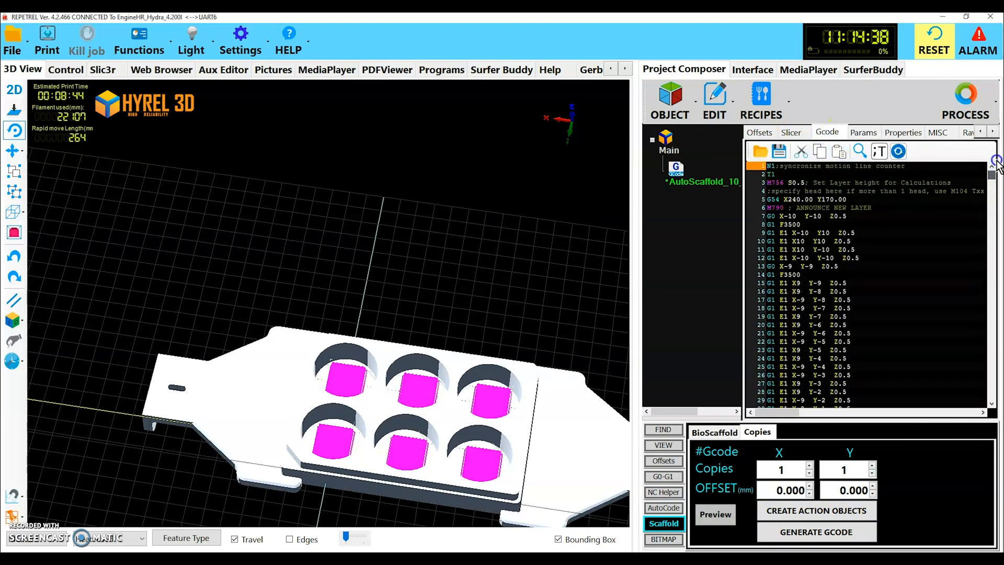
pyautogui.moveTo(575, 443); pyautogui.dragTo(553, 421)
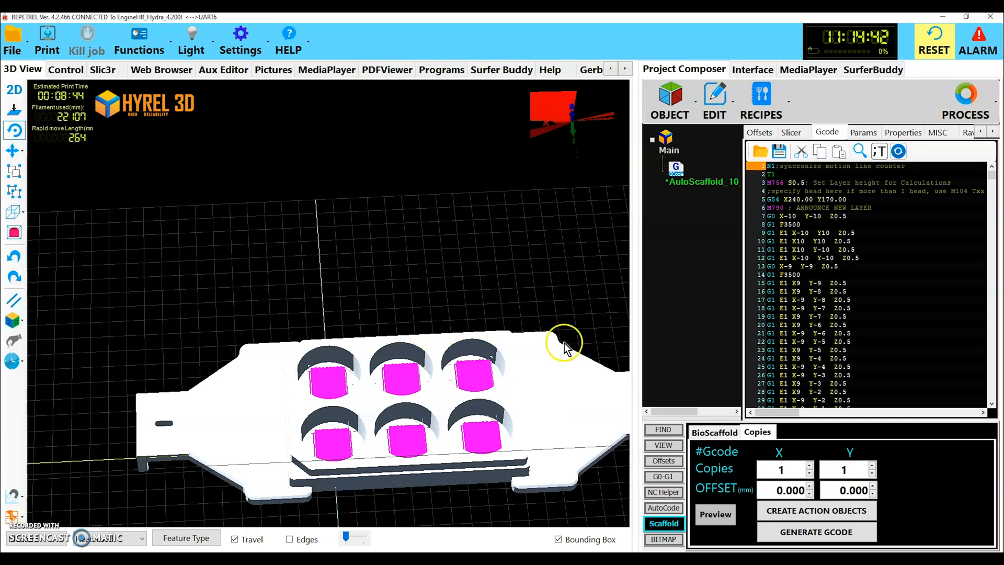
# Suppress the generated AutoScaffold_10 G-code object so it is hidden in the well plate
pyautogui.rightClick(692, 200)
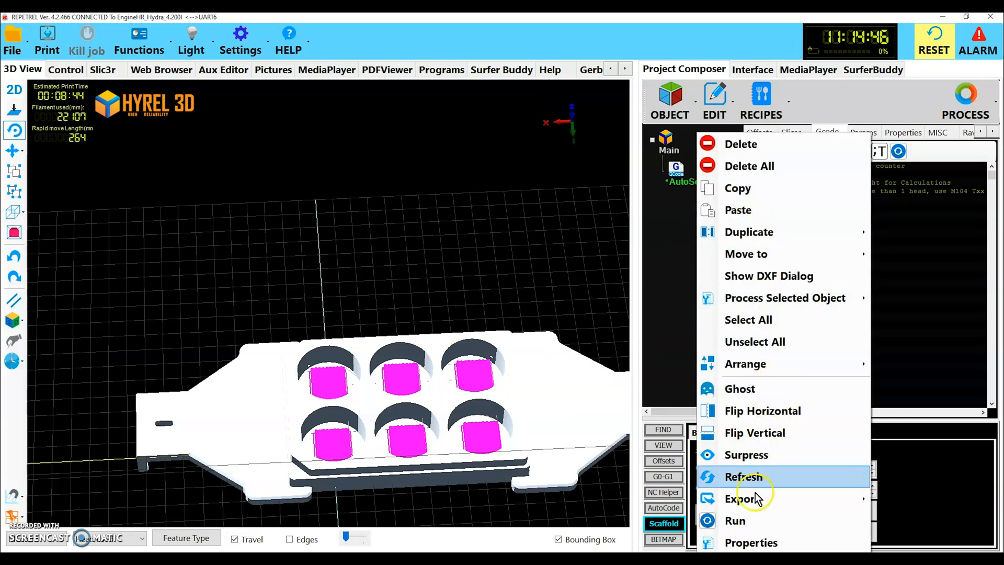
pyautogui.click(759, 454)
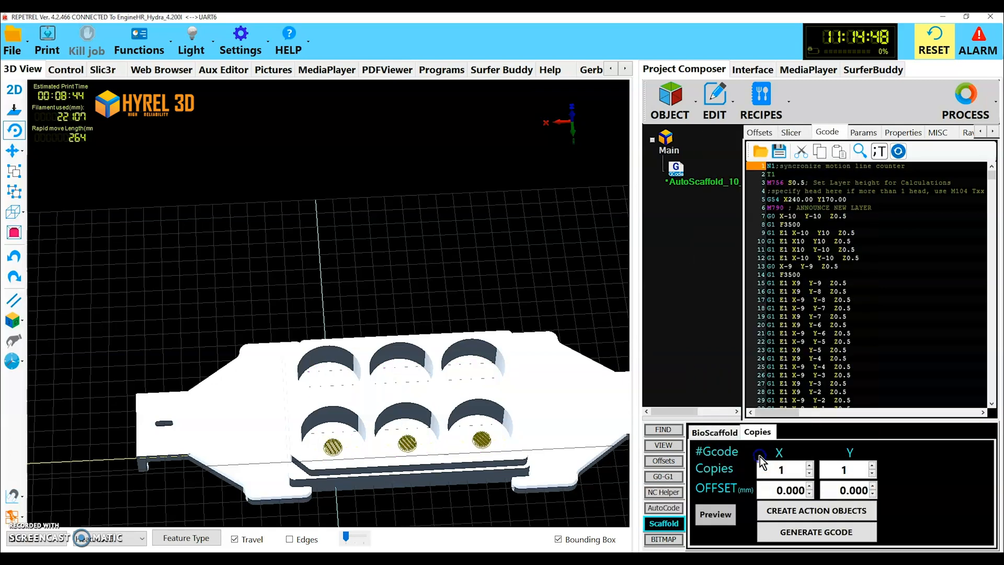
pyautogui.moveTo(538, 395); pyautogui.dragTo(532, 410)
# Set the shape of the smaller five-layer scaffold to Rectangle
pyautogui.click(715, 433)
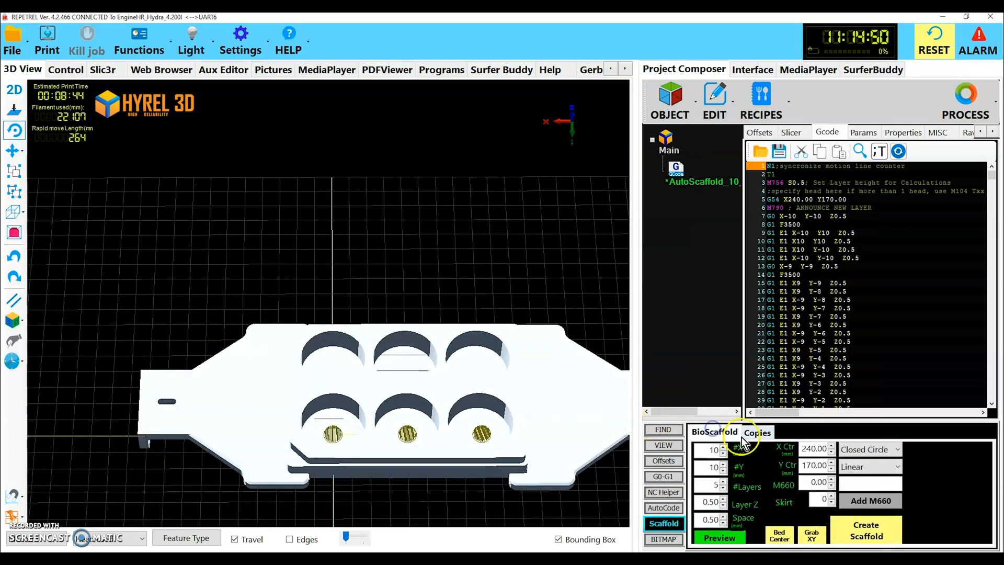
pyautogui.click(868, 449)
pyautogui.click(862, 461)
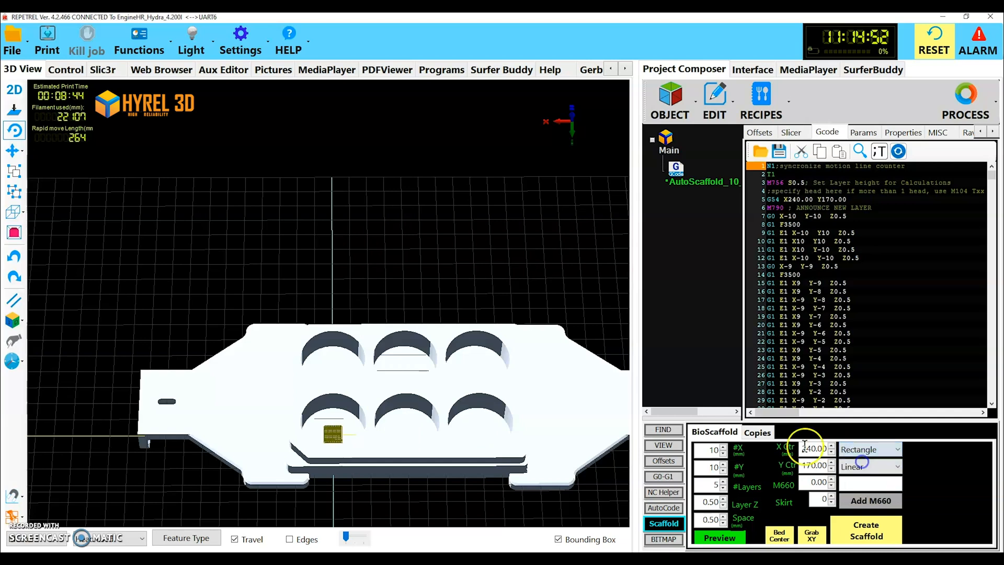
# Configure 3 copies in X and 2 in Y for the small scaffold, with both offsets at -40 mm
pyautogui.click(764, 433)
pyautogui.click(787, 472)
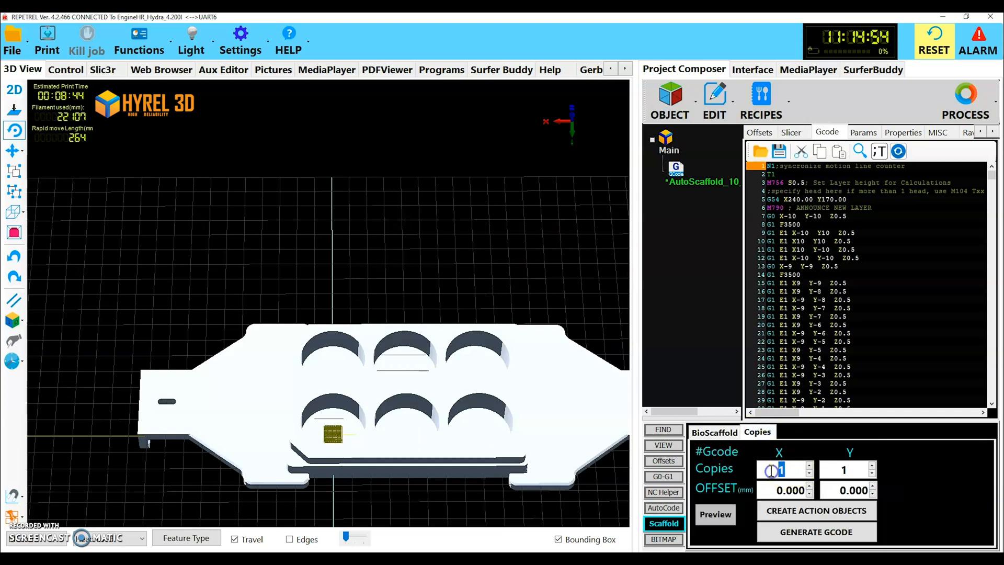
pyautogui.write('3')
pyautogui.click(848, 470)
pyautogui.write('2')
pyautogui.click(784, 490)
pyautogui.click(839, 490)
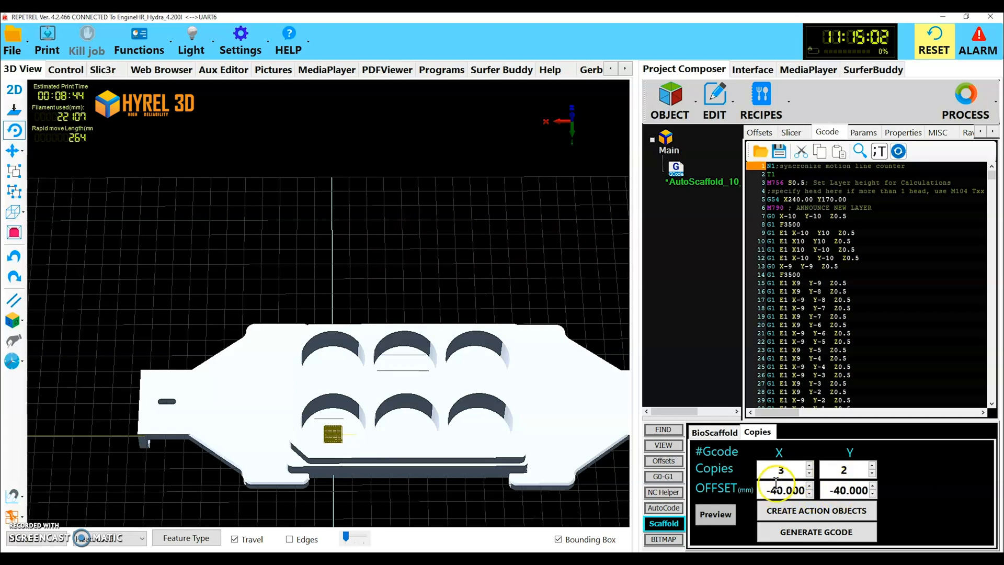
# Turn on the preview of the small scaffold's copies and check their placement in the six wells
pyautogui.click(727, 432)
pyautogui.click(758, 432)
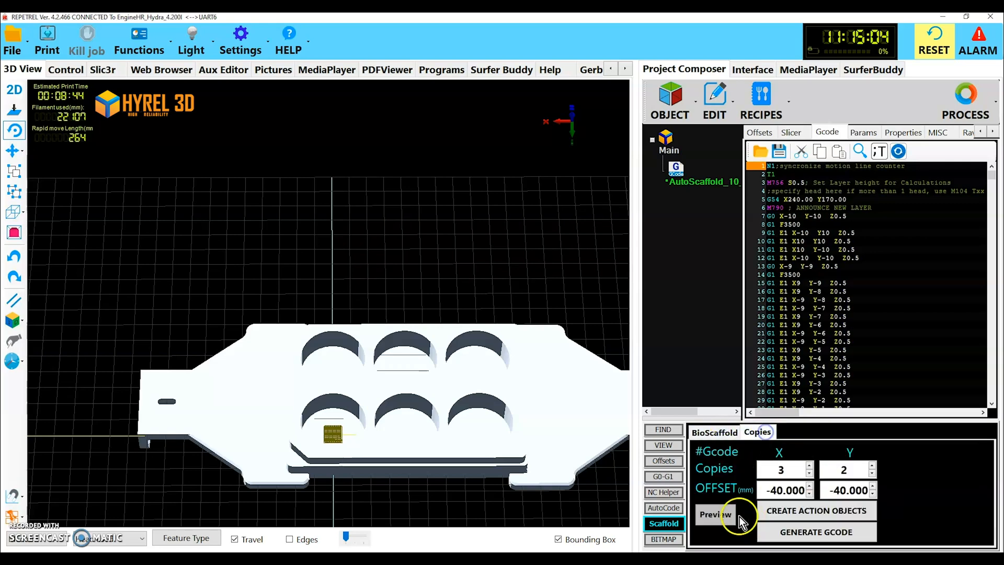
pyautogui.click(730, 513)
pyautogui.click(727, 433)
pyautogui.moveTo(558, 411); pyautogui.dragTo(541, 414)
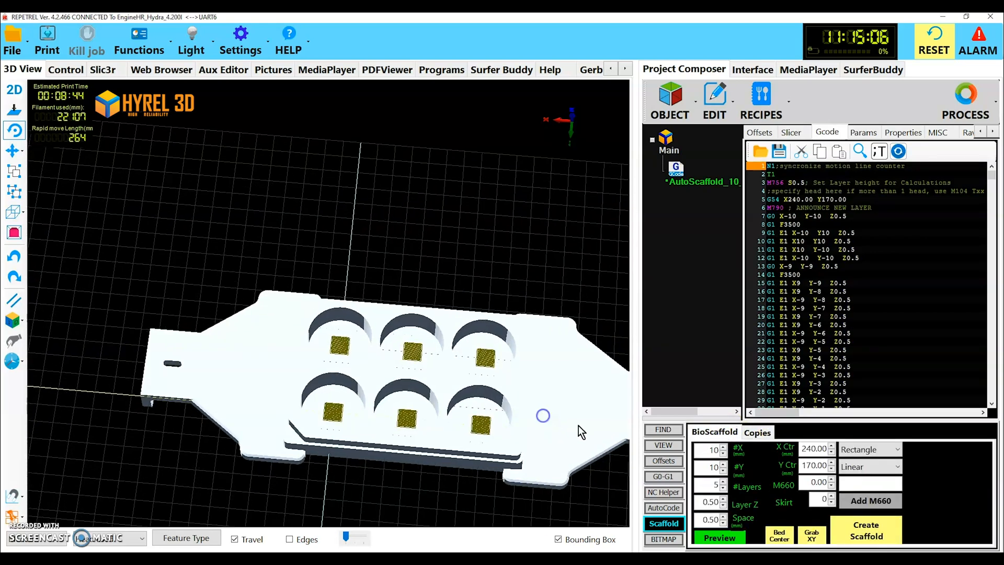
pyautogui.moveTo(430, 385); pyautogui.dragTo(423, 360)
pyautogui.moveTo(518, 380)
pyautogui.mouseDown()
pyautogui.moveTo(533, 399)
pyautogui.moveTo(554, 405)
pyautogui.moveTo(563, 395)
pyautogui.moveTo(559, 411)
pyautogui.moveTo(527, 413)
pyautogui.moveTo(499, 377)
pyautogui.mouseUp()
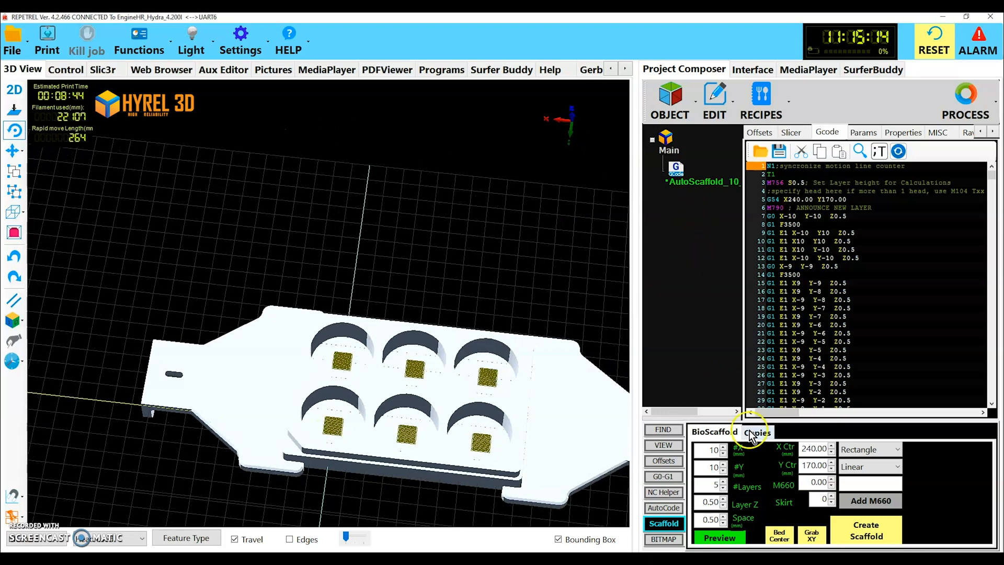
# Create the G-code for the small five-layer rectangular scaffold and its copies
pyautogui.click(858, 537)
pyautogui.click(858, 533)
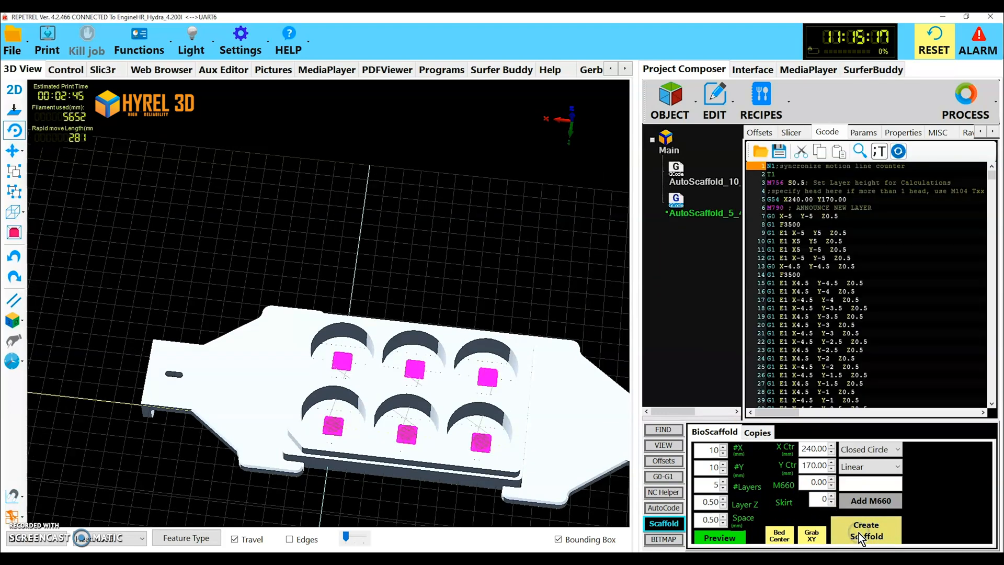
pyautogui.moveTo(586, 406); pyautogui.dragTo(581, 408)
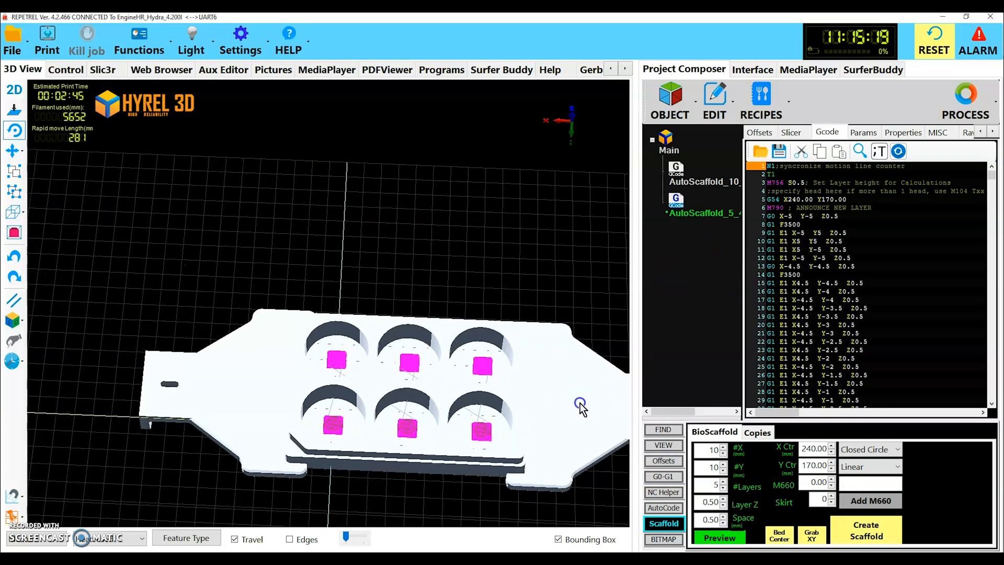
# Open the properties of the AutoScaffold_5 object and locate its G-code file path
pyautogui.rightClick(684, 214)
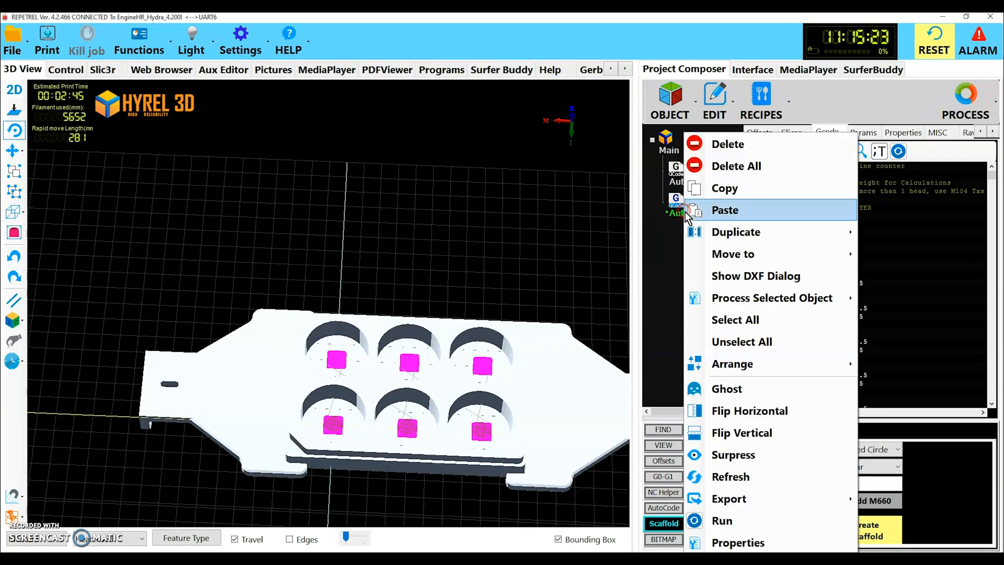
pyautogui.click(759, 543)
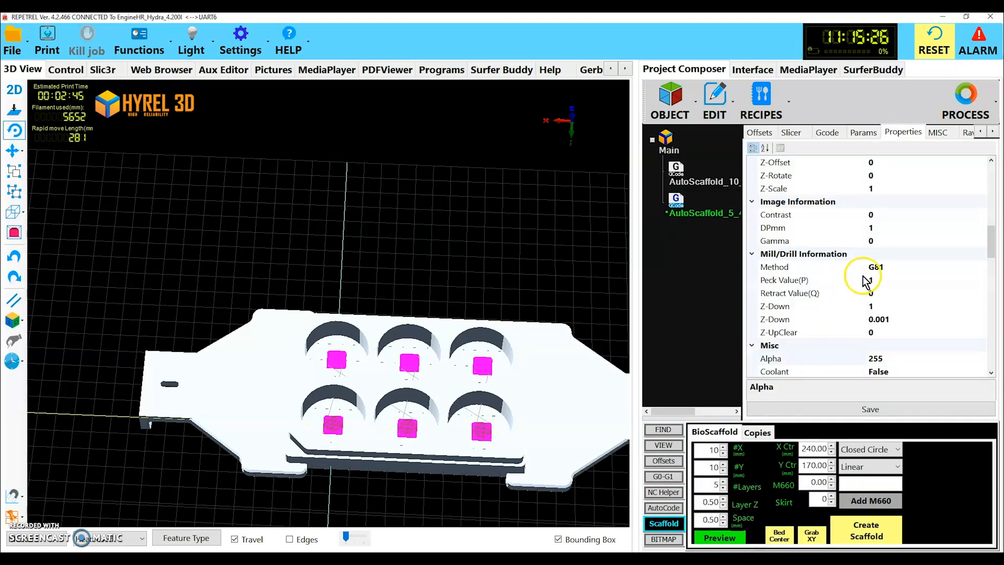
pyautogui.scroll(8, 837, 285)
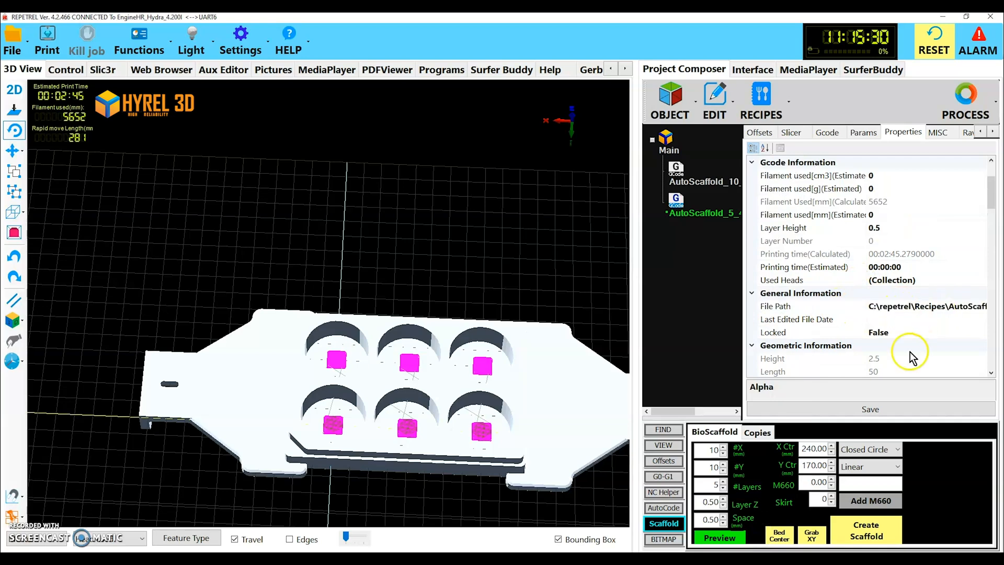
# Switch to File Explorer and browse the saved AutoScaffold G-code files in the repetrel Recipes folder
pyautogui.moveTo(575, 544)
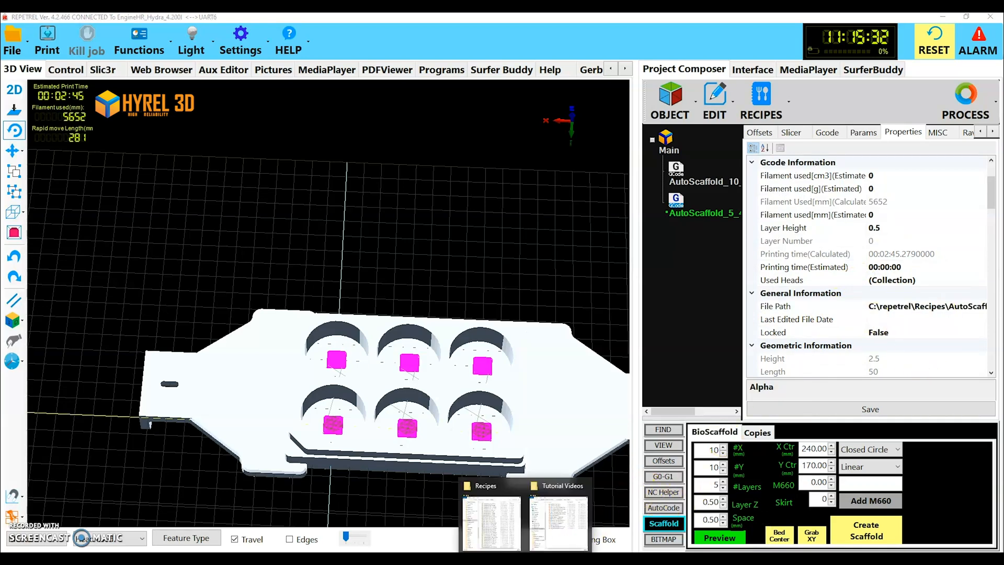
pyautogui.click(515, 497)
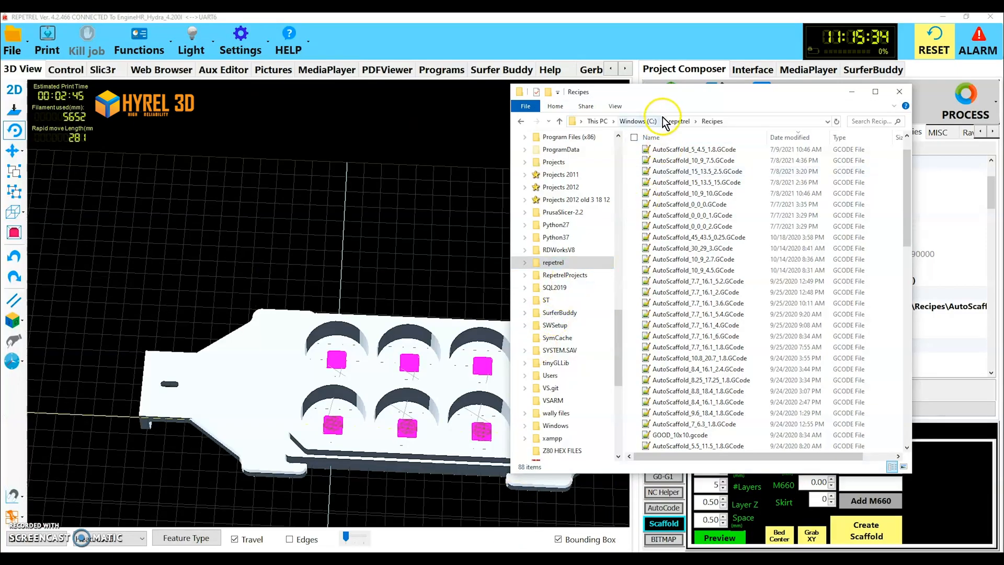
pyautogui.scroll(-20, 715, 156)
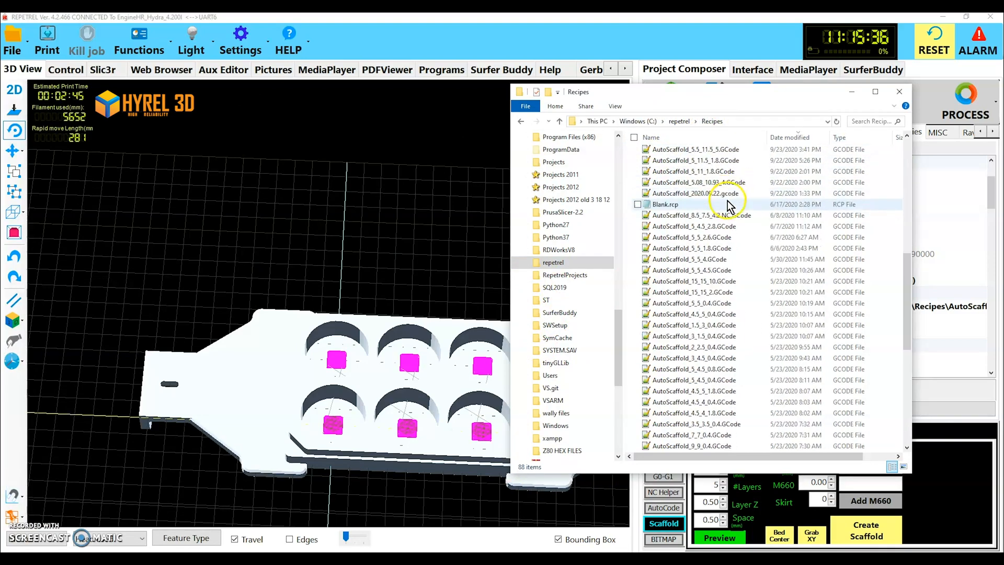
pyautogui.scroll(10, 738, 238)
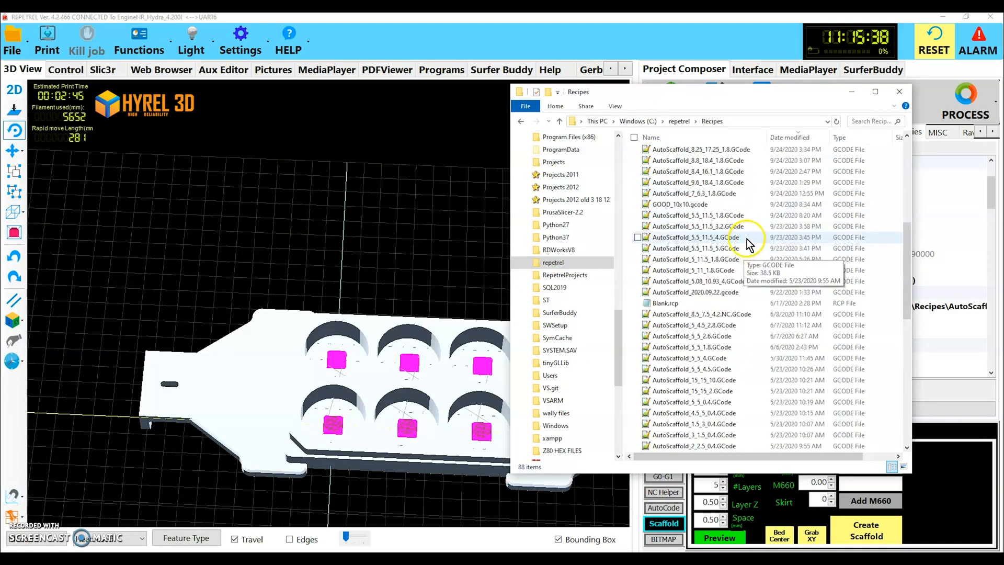
pyautogui.click(853, 94)
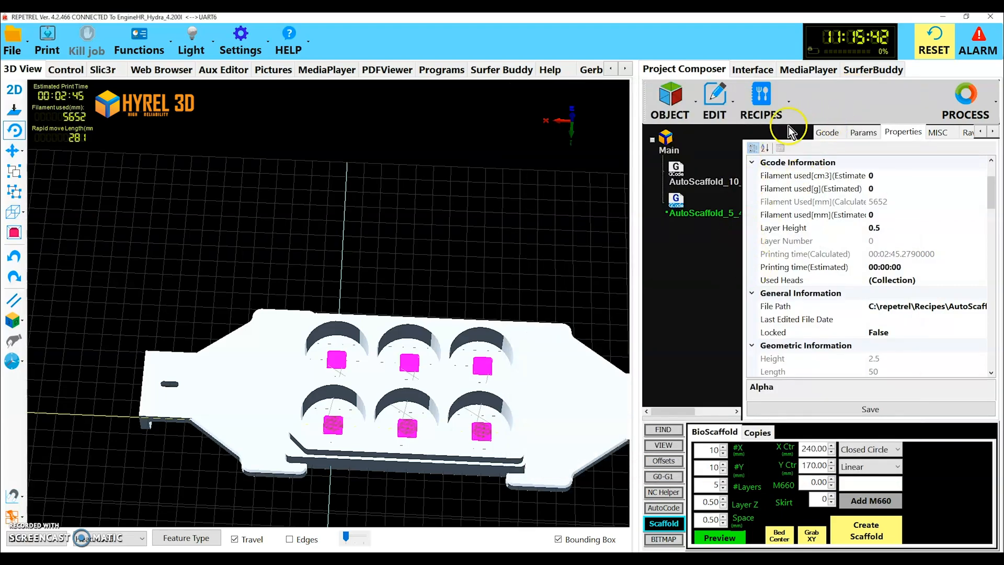
# Show the AutoScaffold_5 object's offset, scale and rotation settings and view the plate from above
pyautogui.click(768, 133)
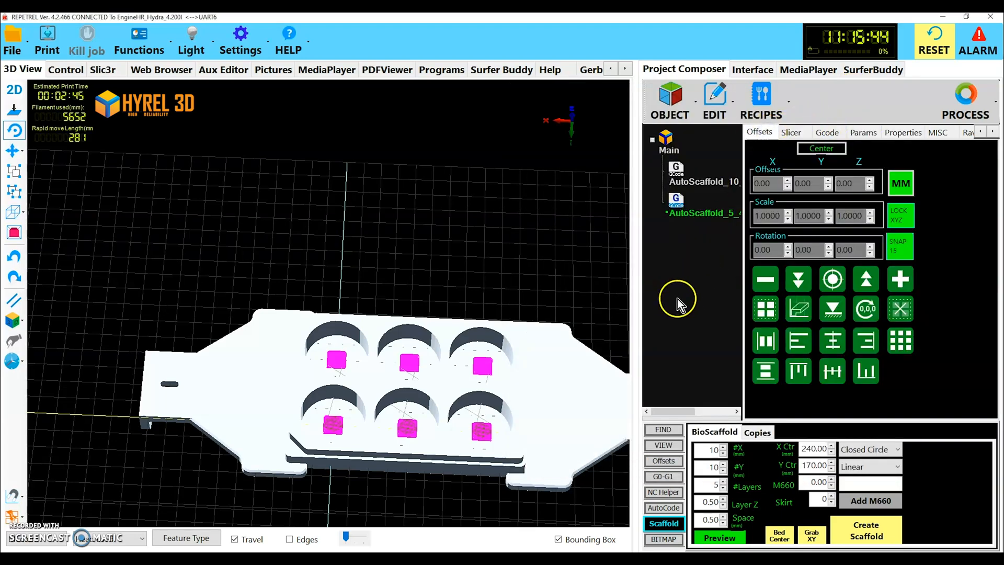
pyautogui.moveTo(557, 370)
pyautogui.mouseDown()
pyautogui.moveTo(533, 347)
pyautogui.moveTo(573, 374)
pyautogui.moveTo(566, 386)
pyautogui.mouseUp()
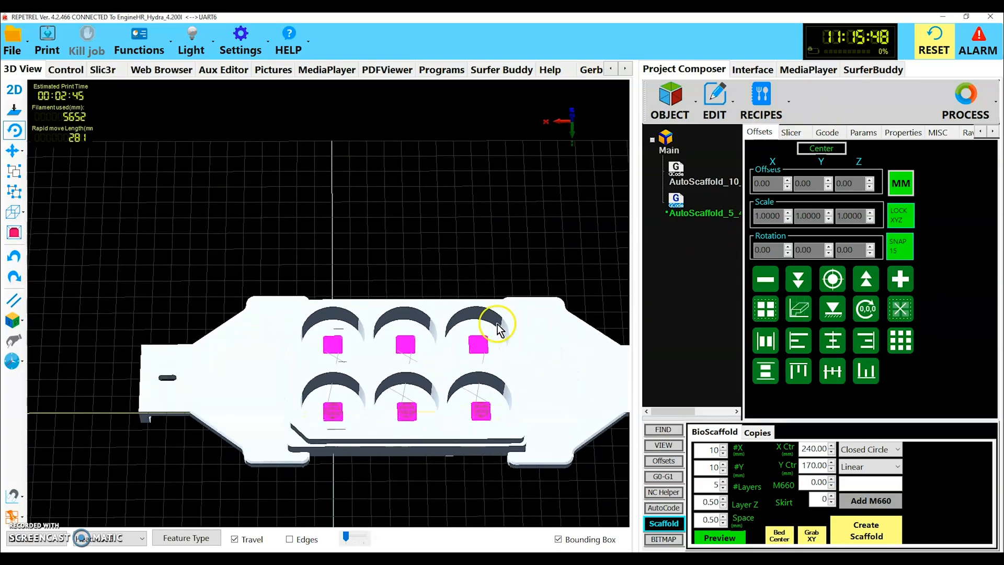